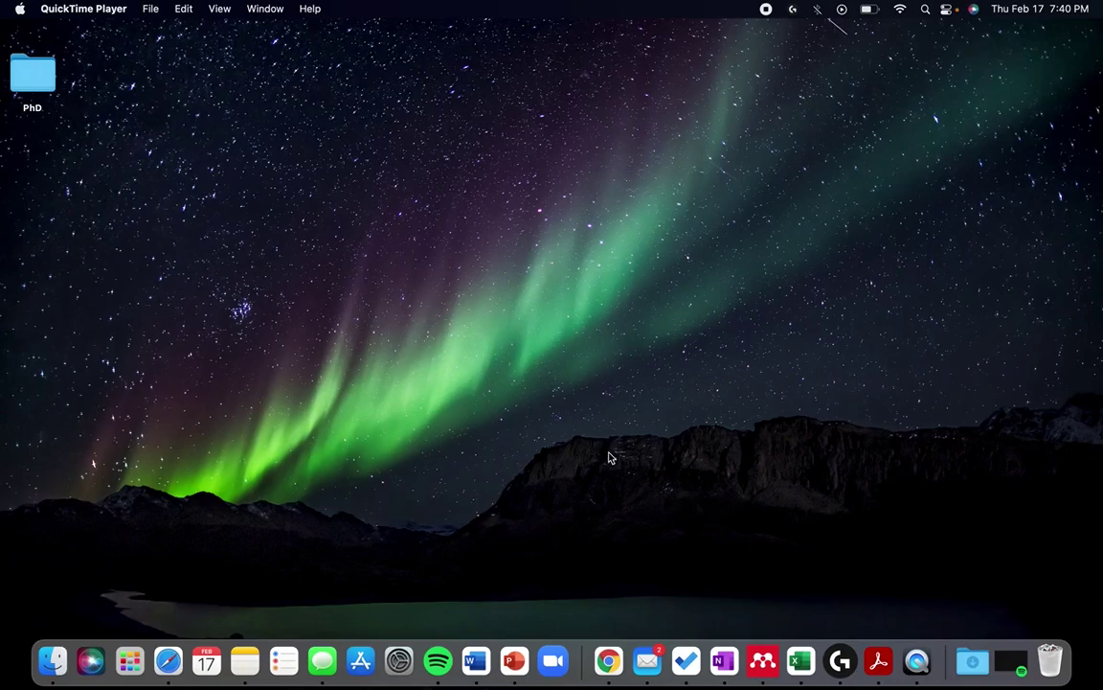
- Search for dagitty in Chrome and go to the dagitty.net home page
left_click(608, 661)
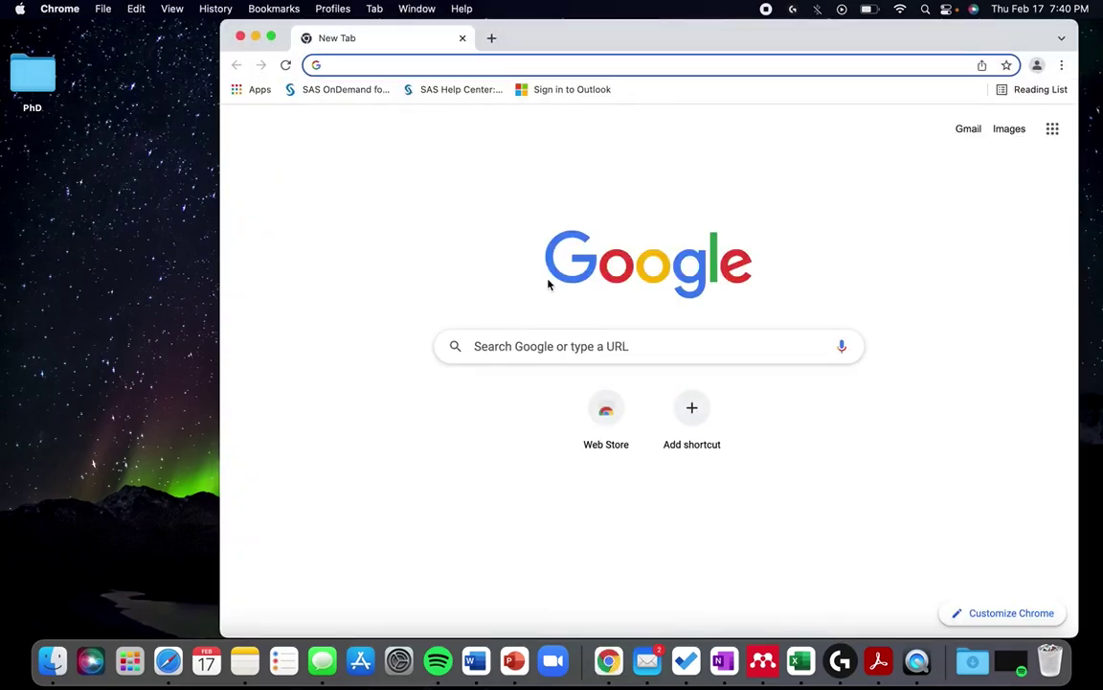
type("dagi")
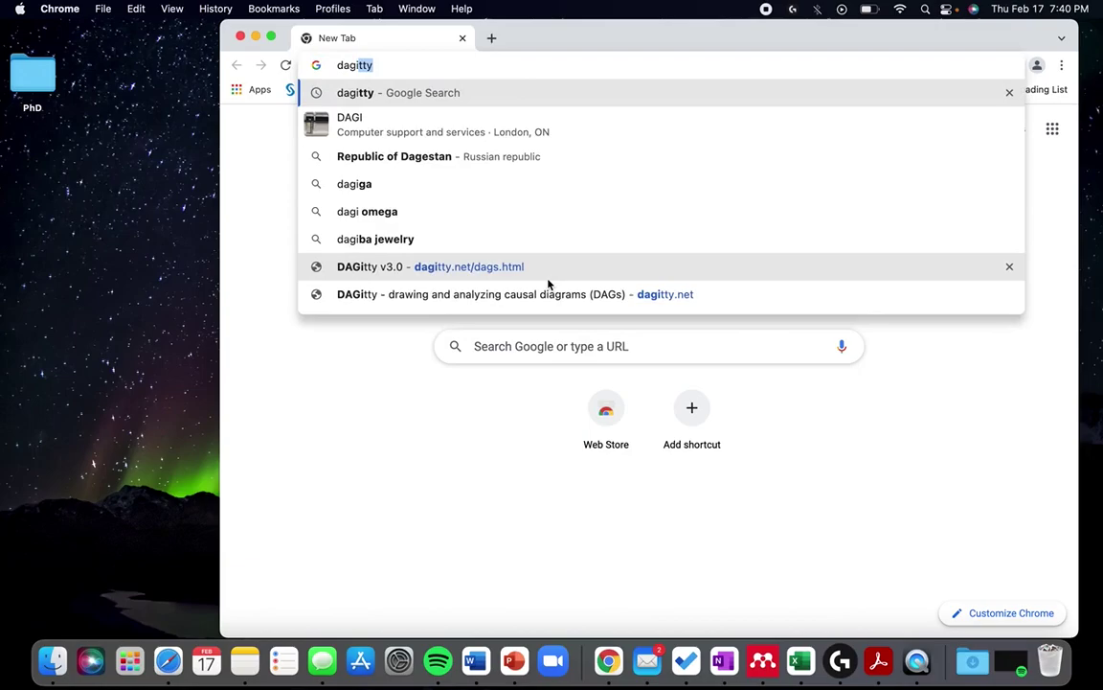
type("tty")
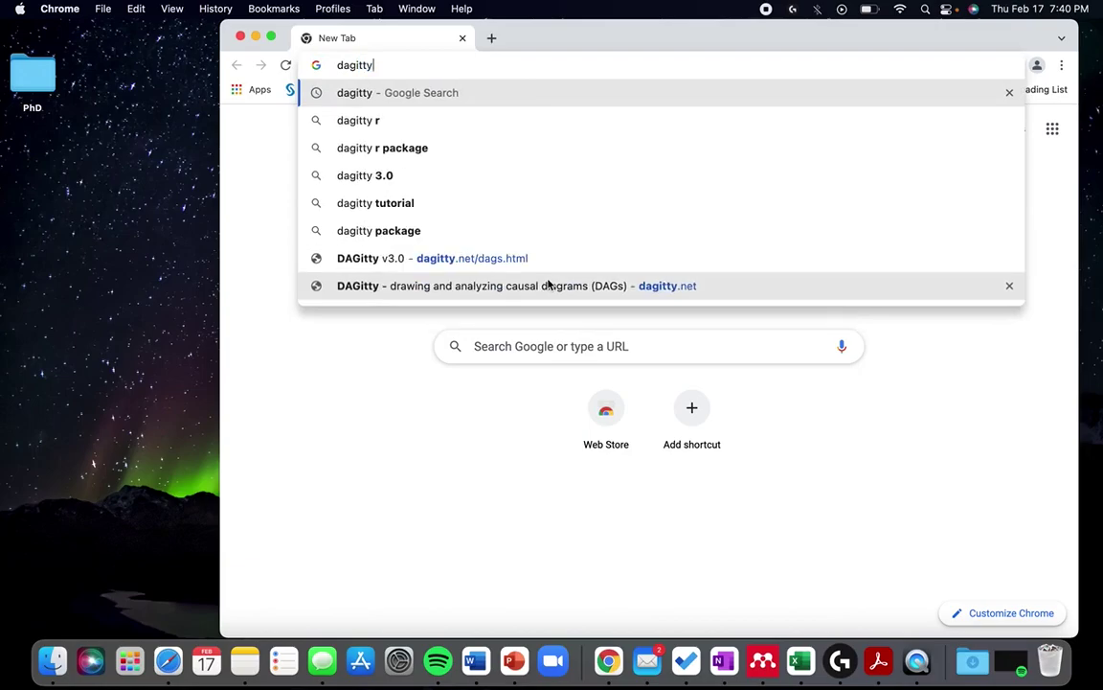
key("Return")
left_click(436, 247)
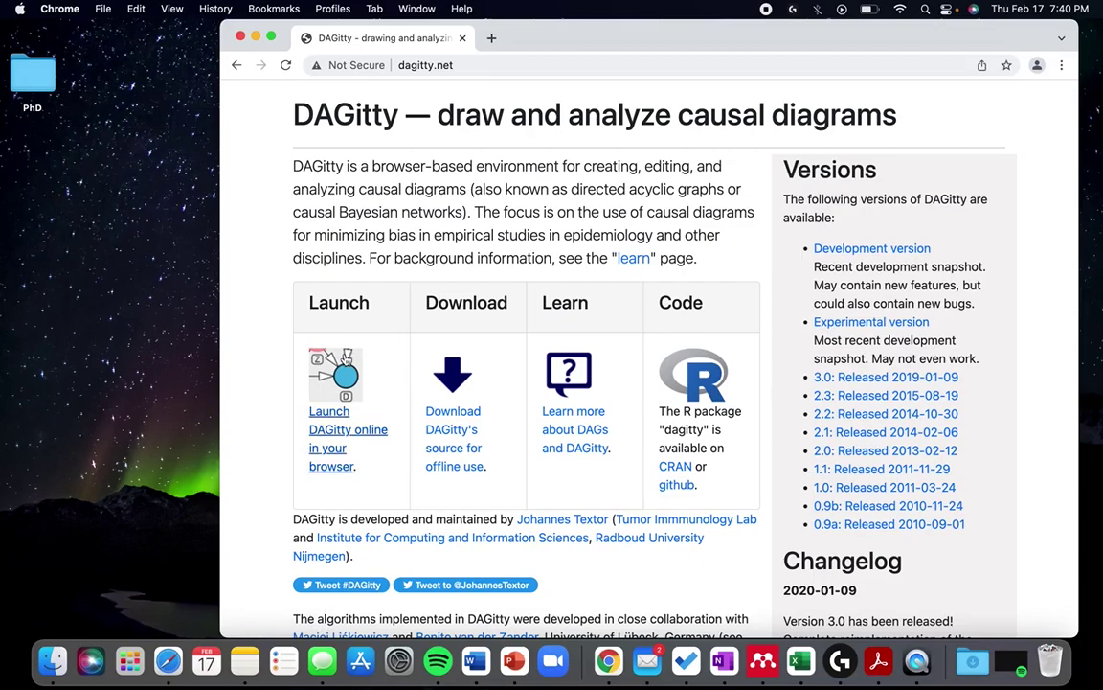
- Launch the DAGitty online editor in full screen and delete example node A
left_click(329, 442)
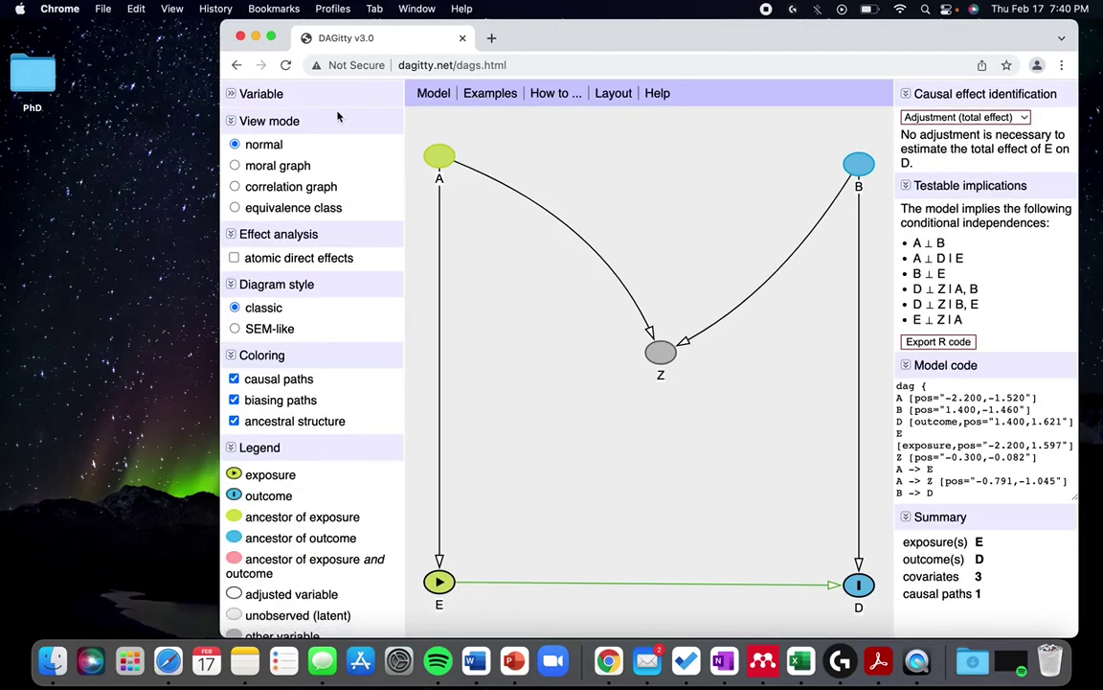
left_click(272, 38)
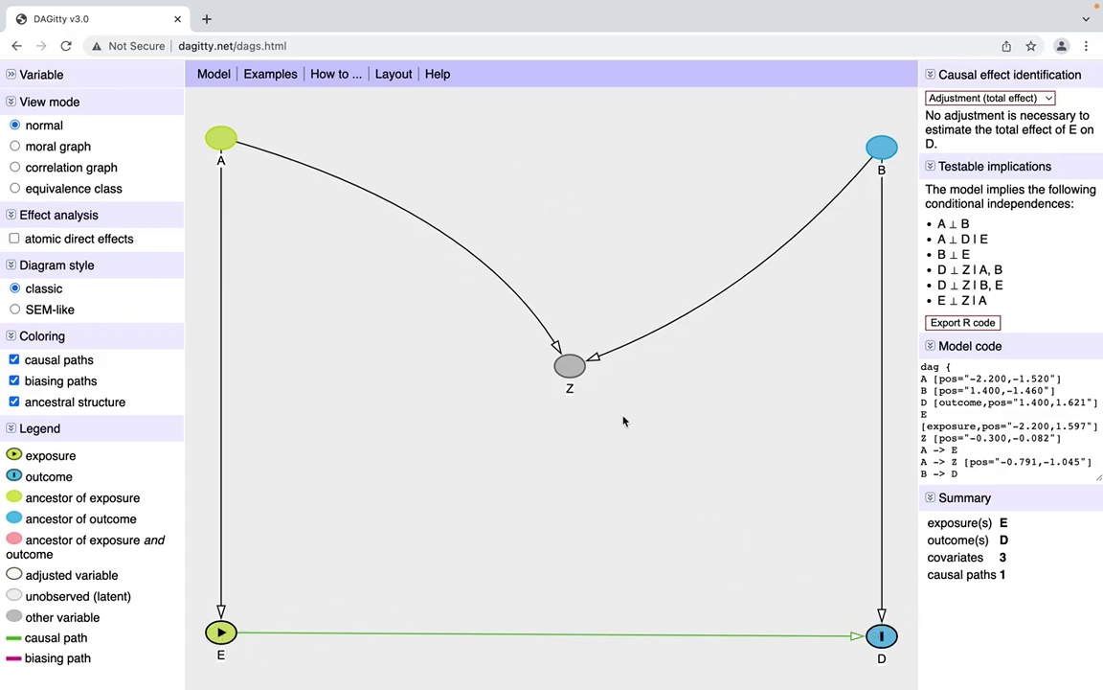
left_click(223, 138)
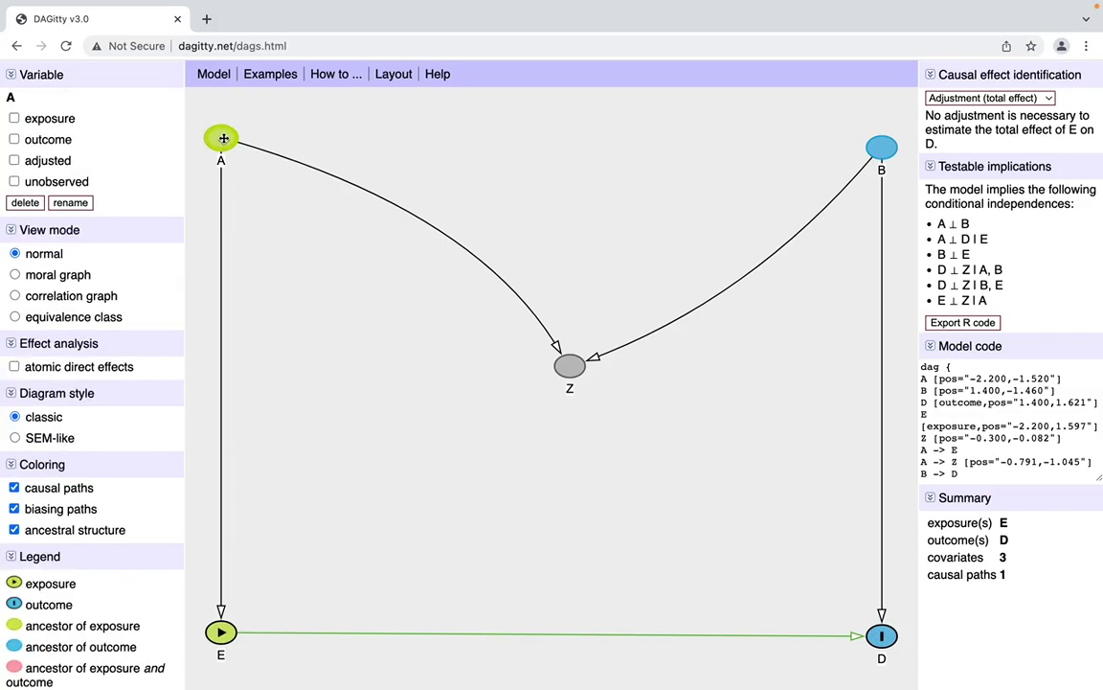
left_click(26, 202)
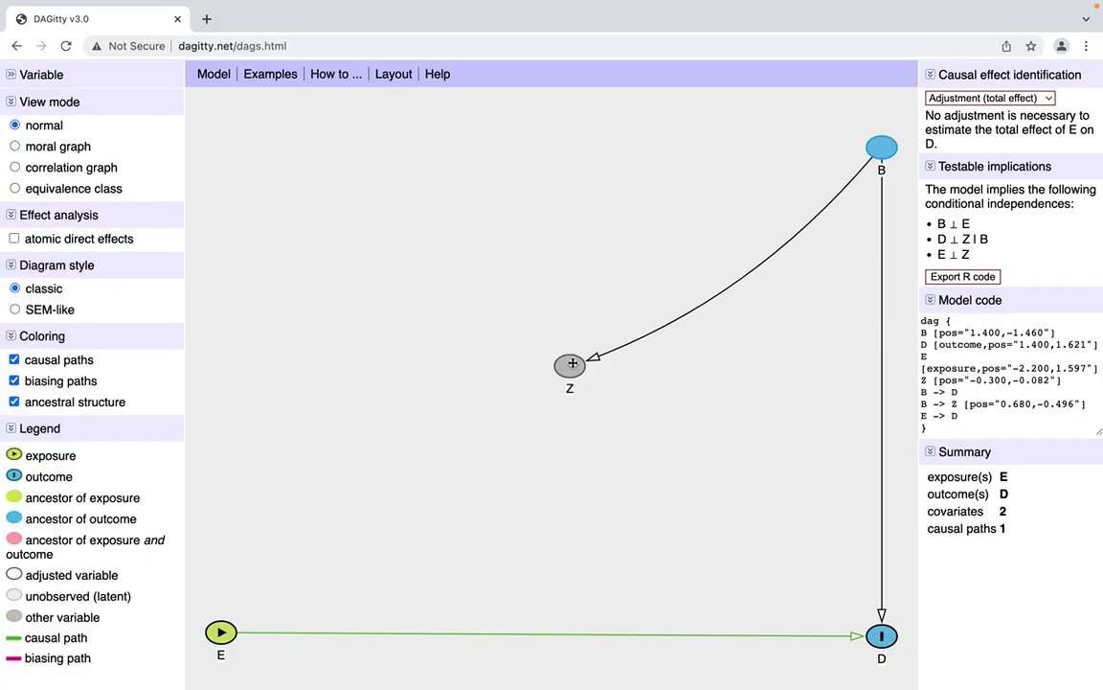
- Delete nodes Z and B, leaving only E → D
left_click(572, 363)
left_click(25, 198)
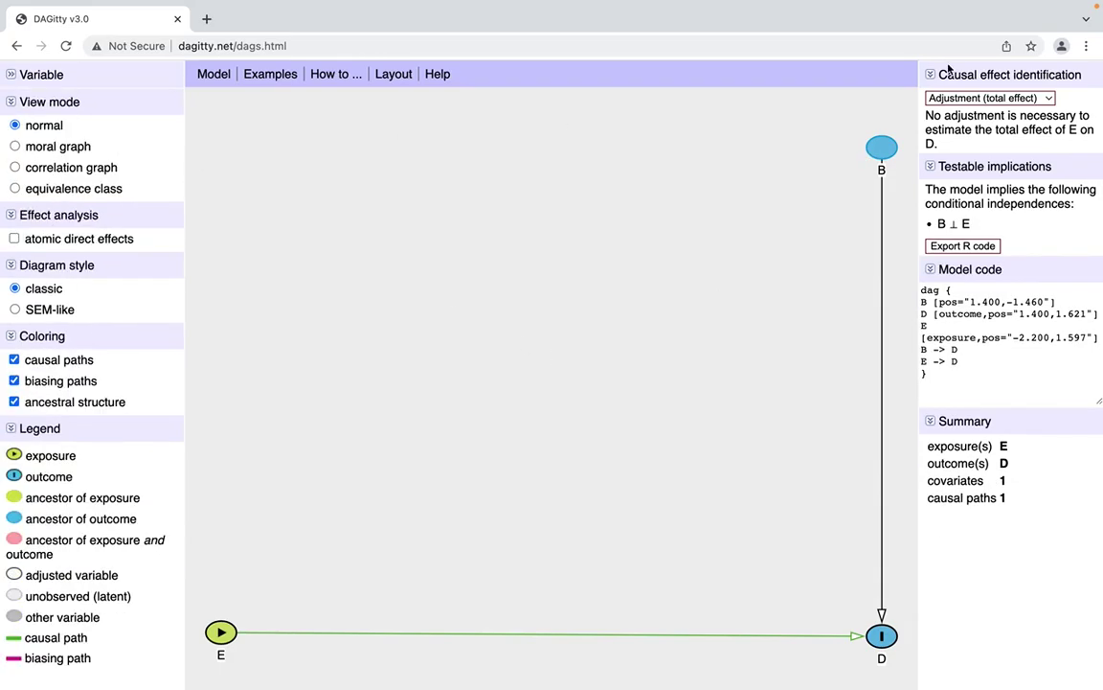
left_click(882, 146)
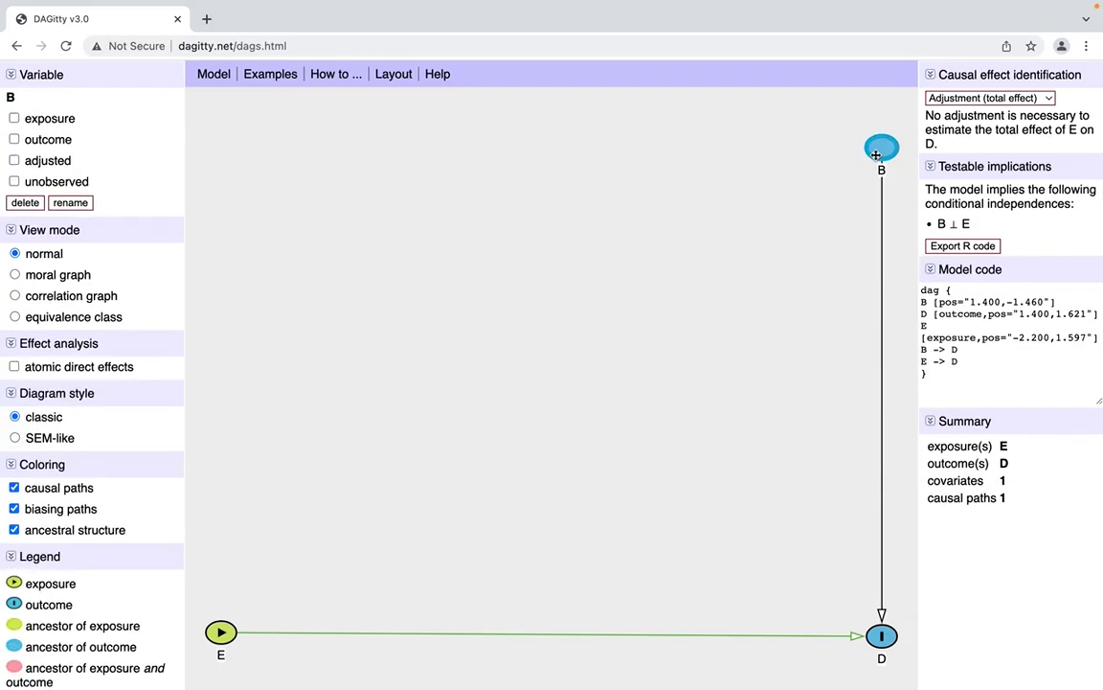
left_click(26, 202)
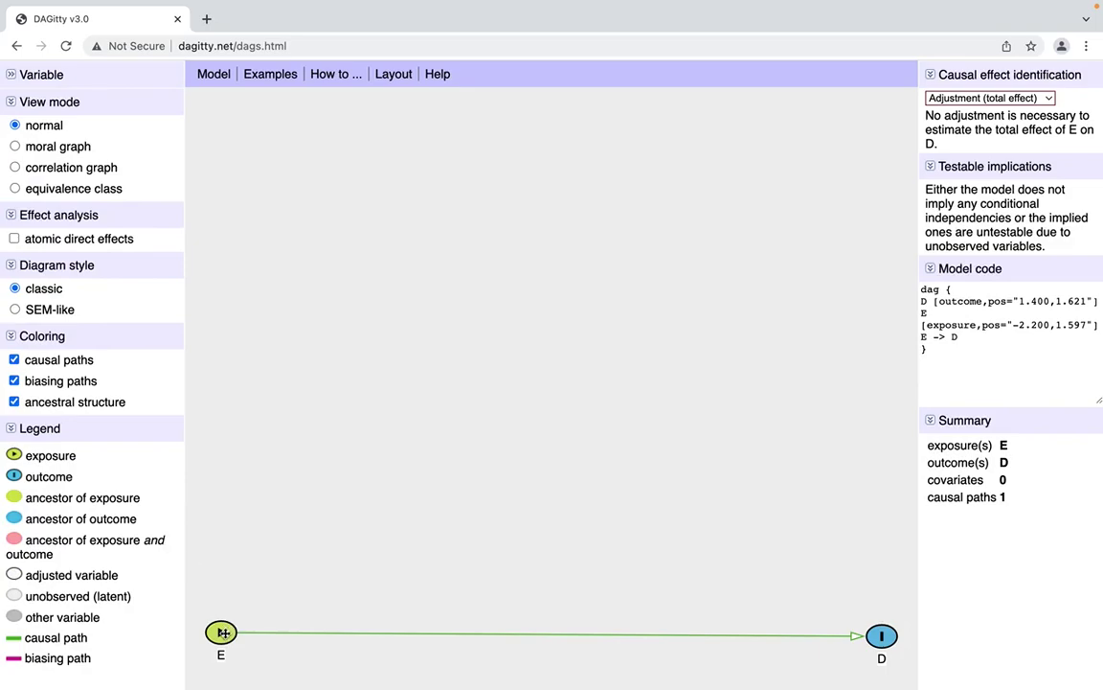
- Drag E and D up to mid-canvas side by side, with a level E→D arrow
left_click_drag(222, 632, 314, 328)
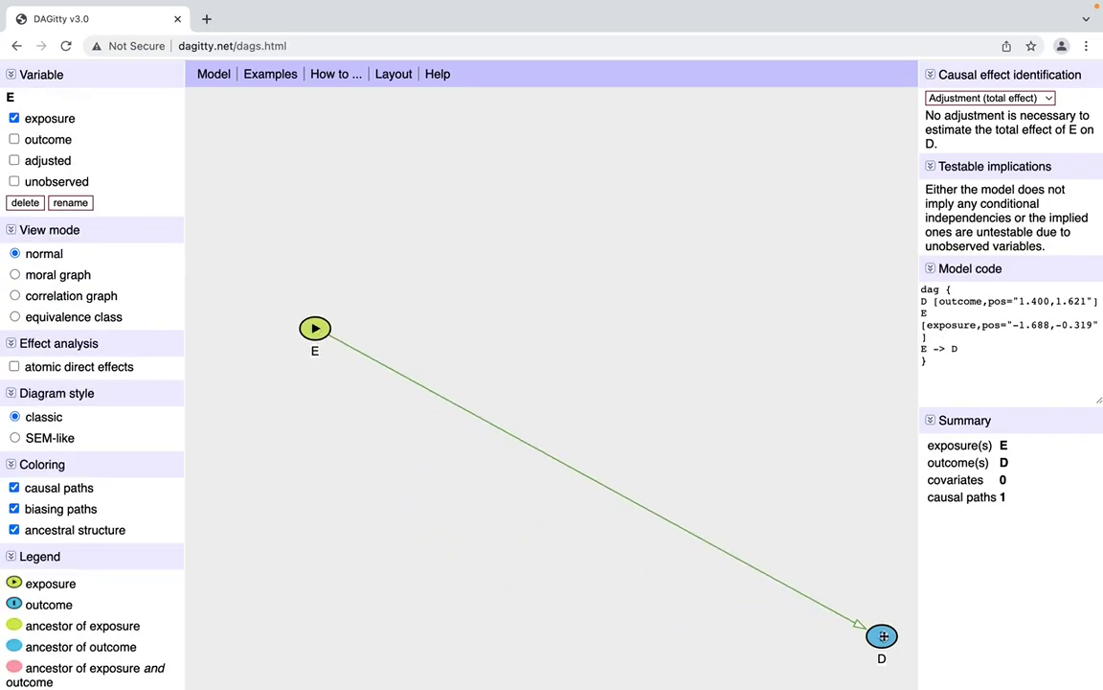
left_click(880, 635)
left_click_drag(880, 635, 774, 345)
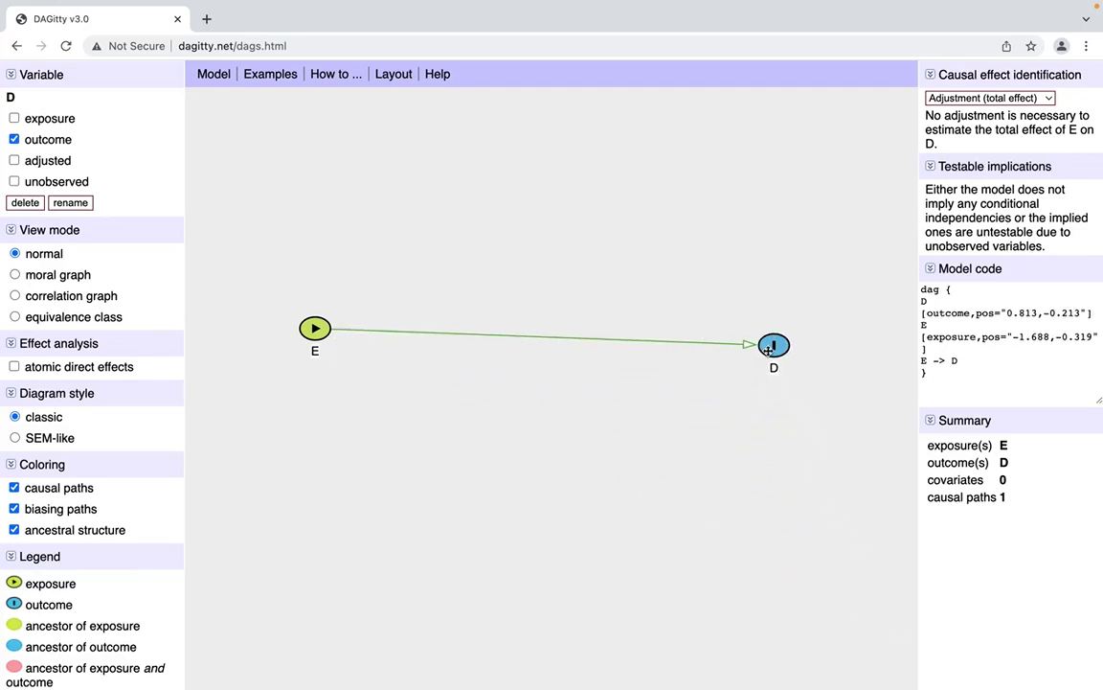
mouse_move(315, 328)
left_mouse_down()
mouse_move(315, 483)
mouse_move(308, 313)
mouse_move(306, 371)
mouse_move(306, 337)
left_mouse_up()
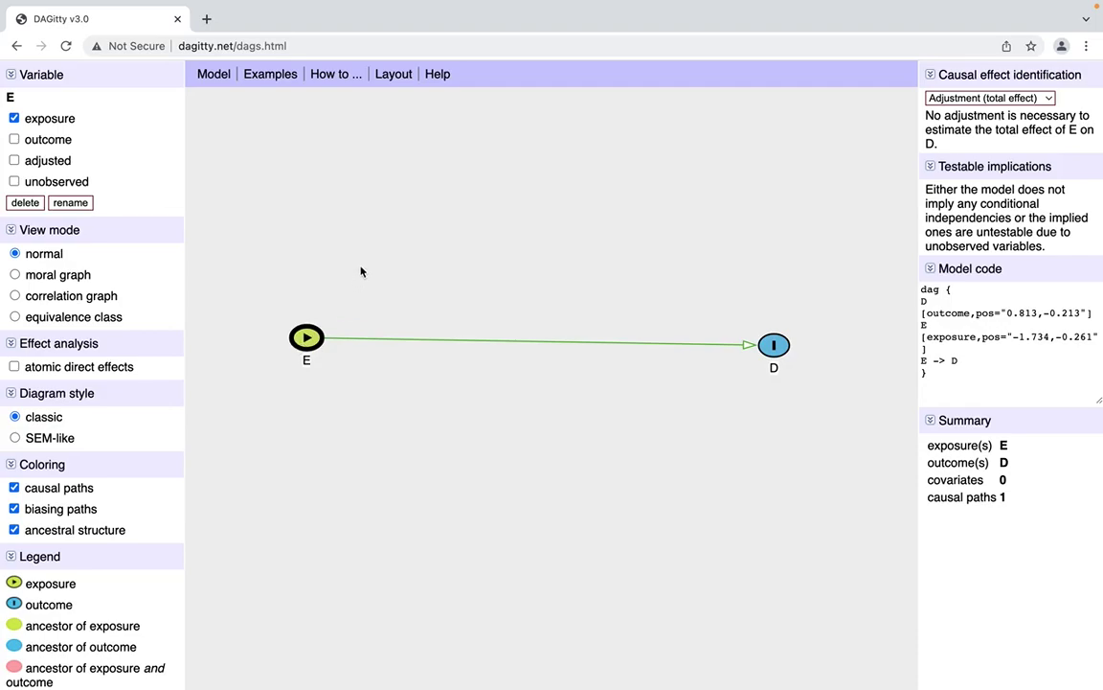
- Rename node E to Smoking
left_click(308, 339)
left_click(310, 339)
left_click(69, 203)
key("BackSpace")
type("S")
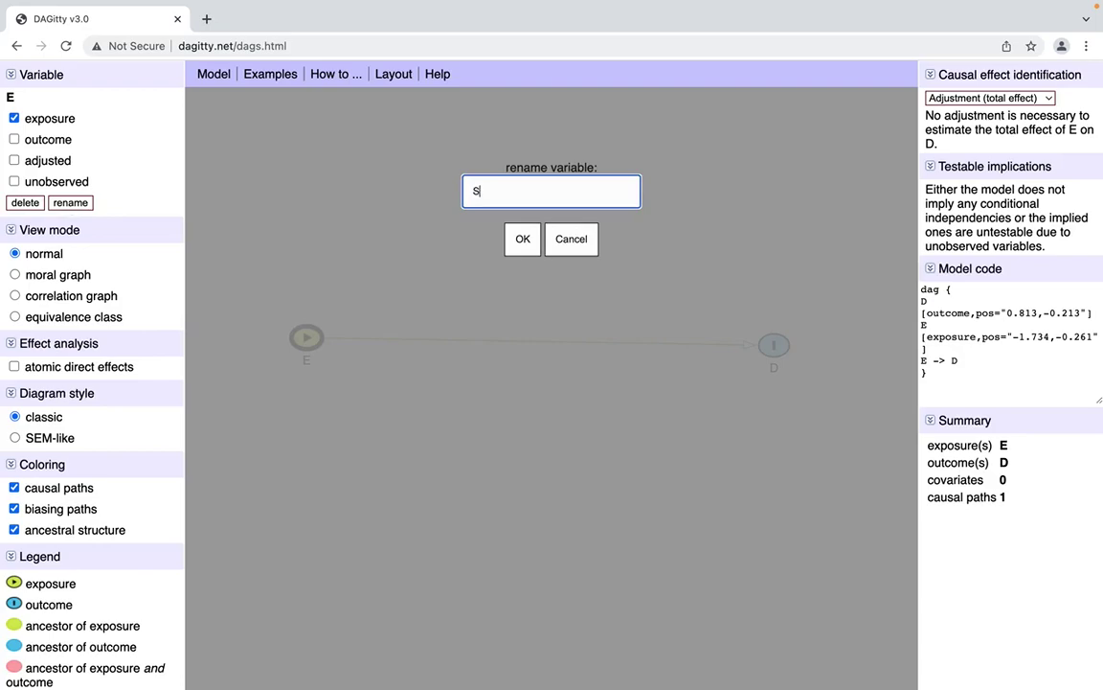
type("moking")
key("Return")
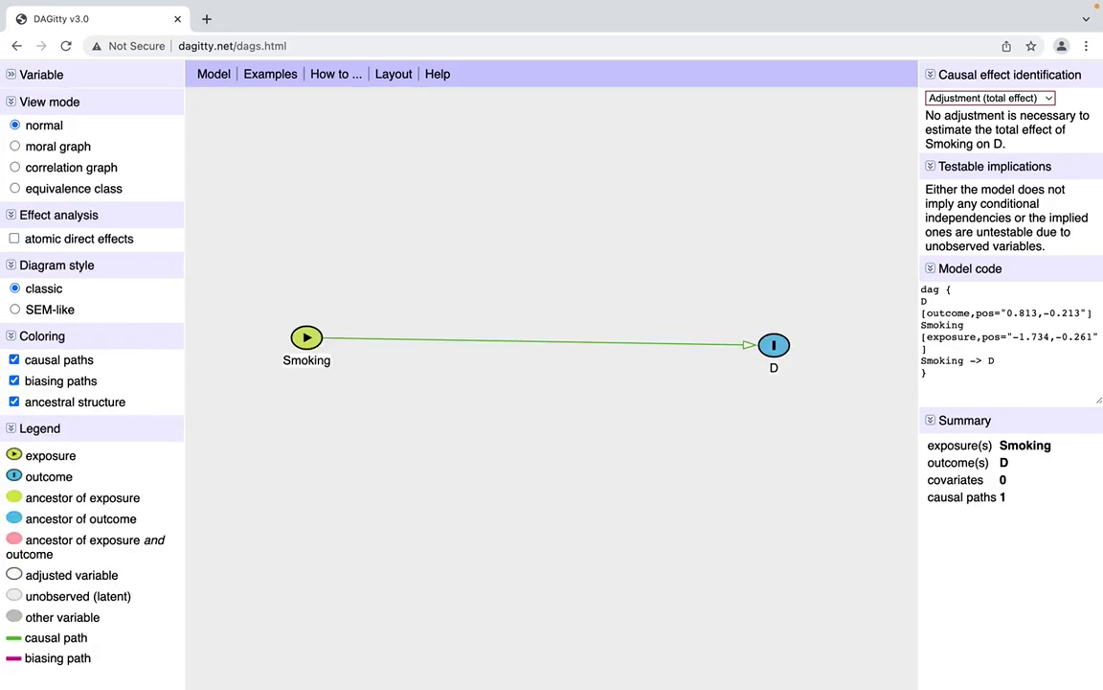
- Rename node D to Heart Attack
left_click(775, 346)
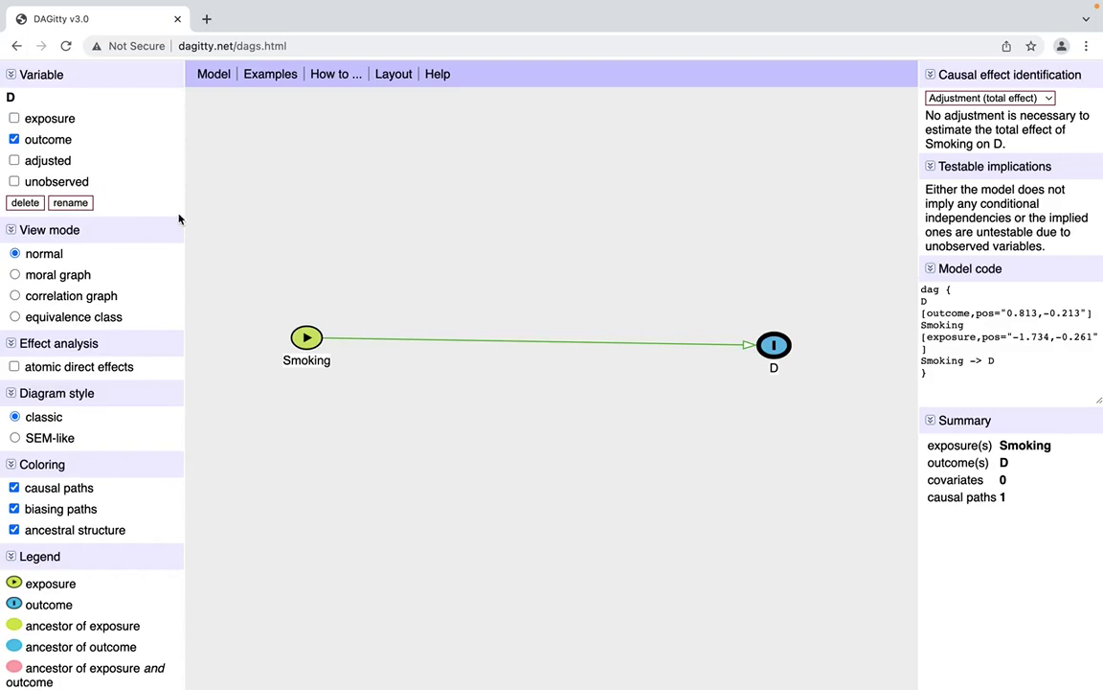
left_click(70, 204)
type("Hea")
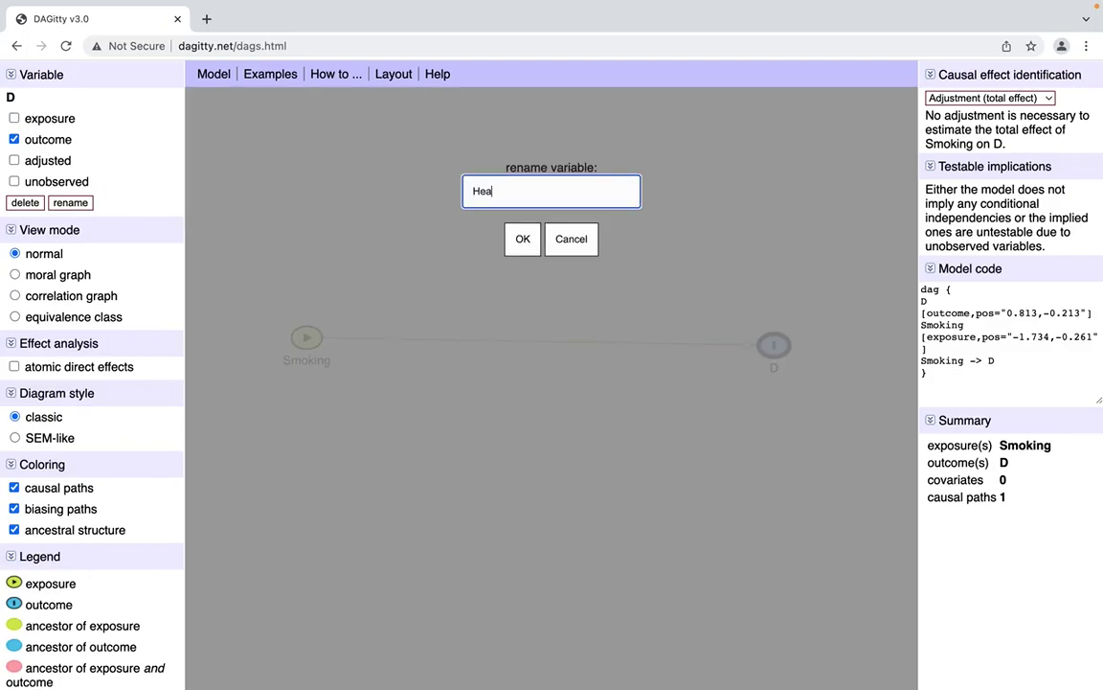
type("rt Attack")
key("Return")
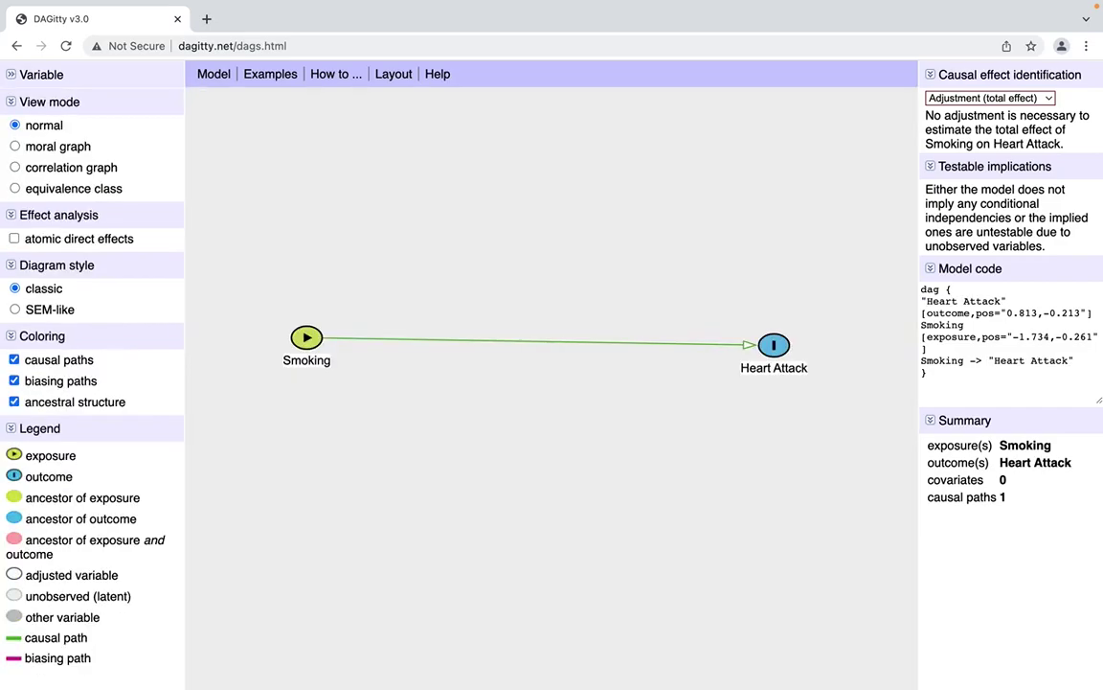
- Assign Heart Attack the outcome role and Smoking the exposure role, undoing an accidental swap
left_click(309, 338)
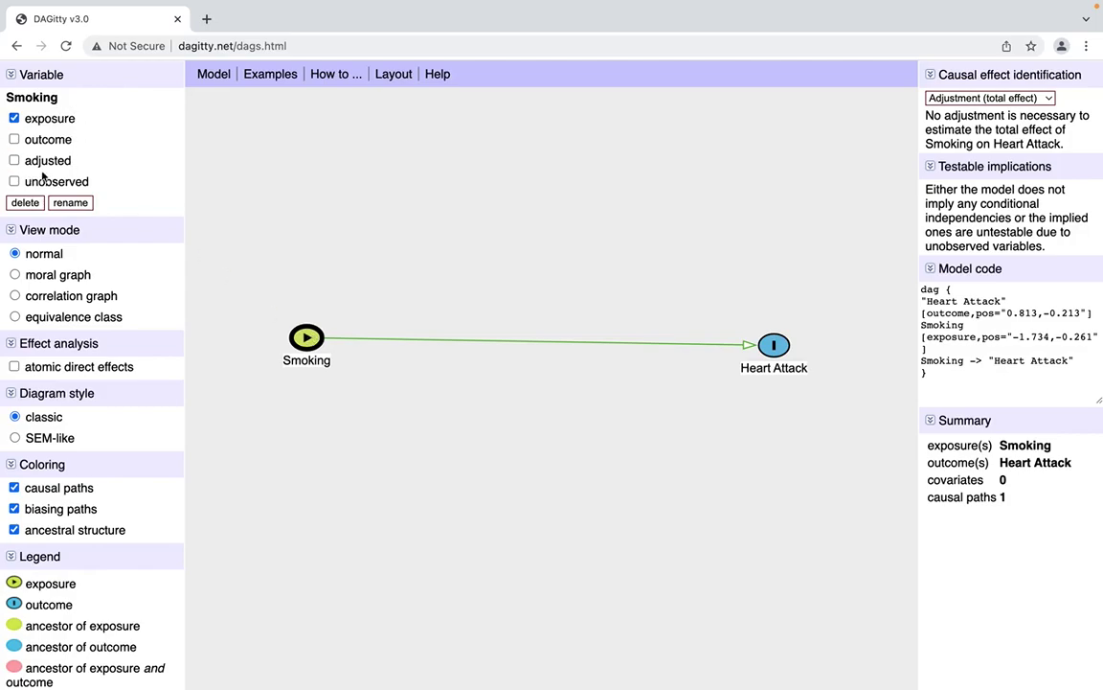
left_click(14, 118)
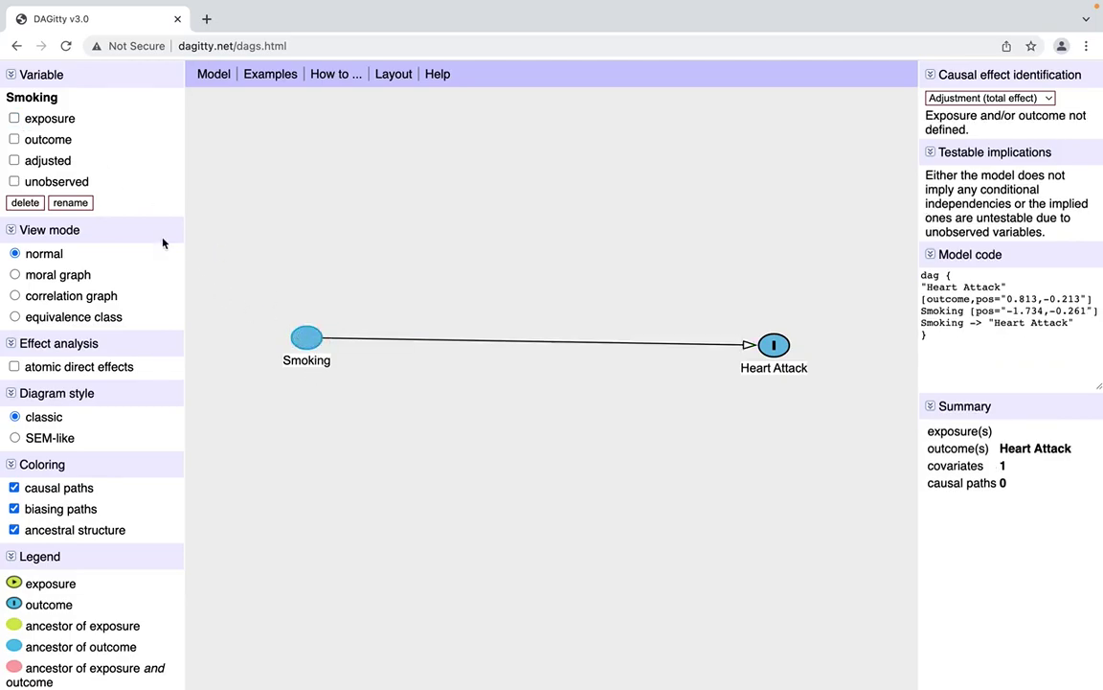
left_click(13, 140)
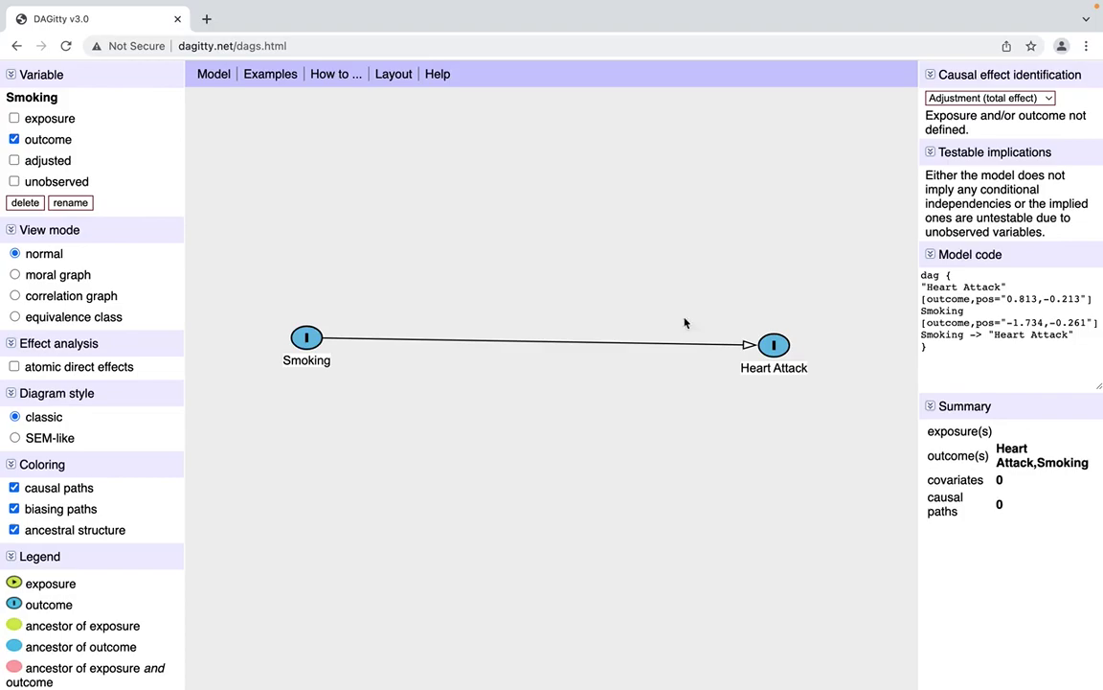
left_click(774, 345)
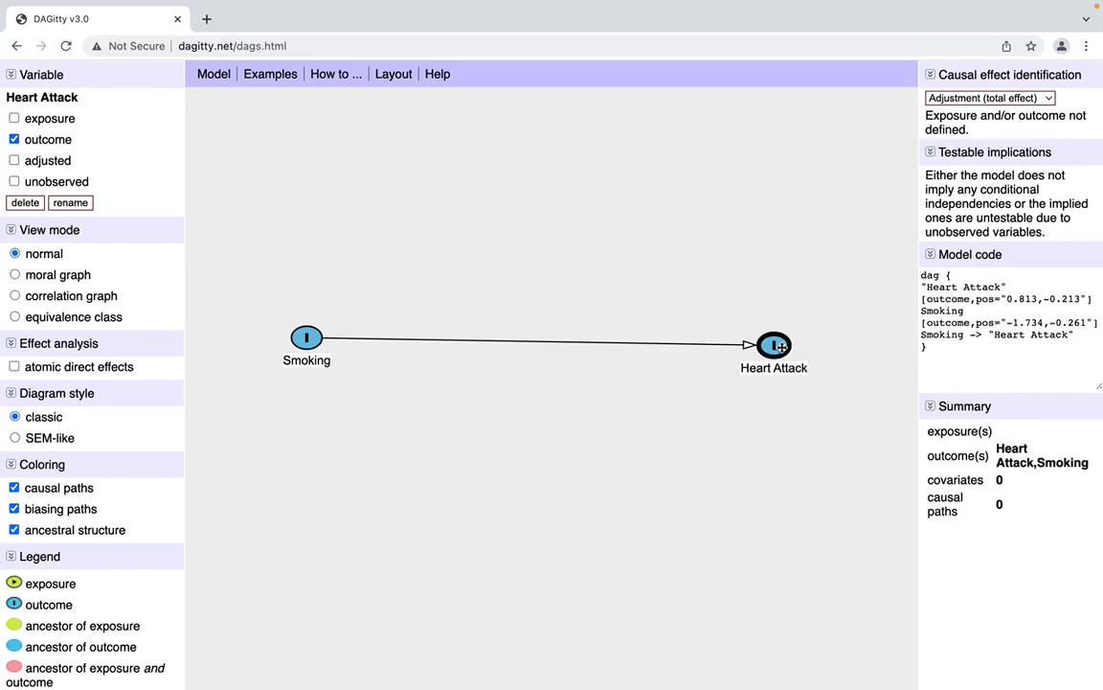
left_click(14, 119)
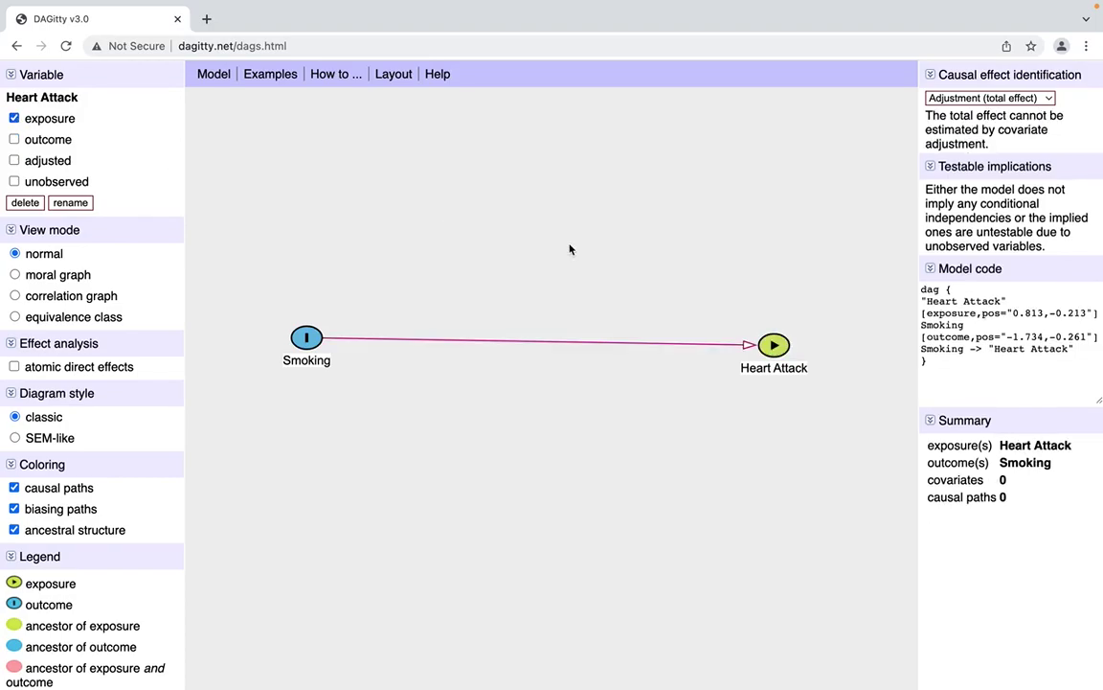
left_click(774, 344)
left_click(15, 140)
left_click(302, 336)
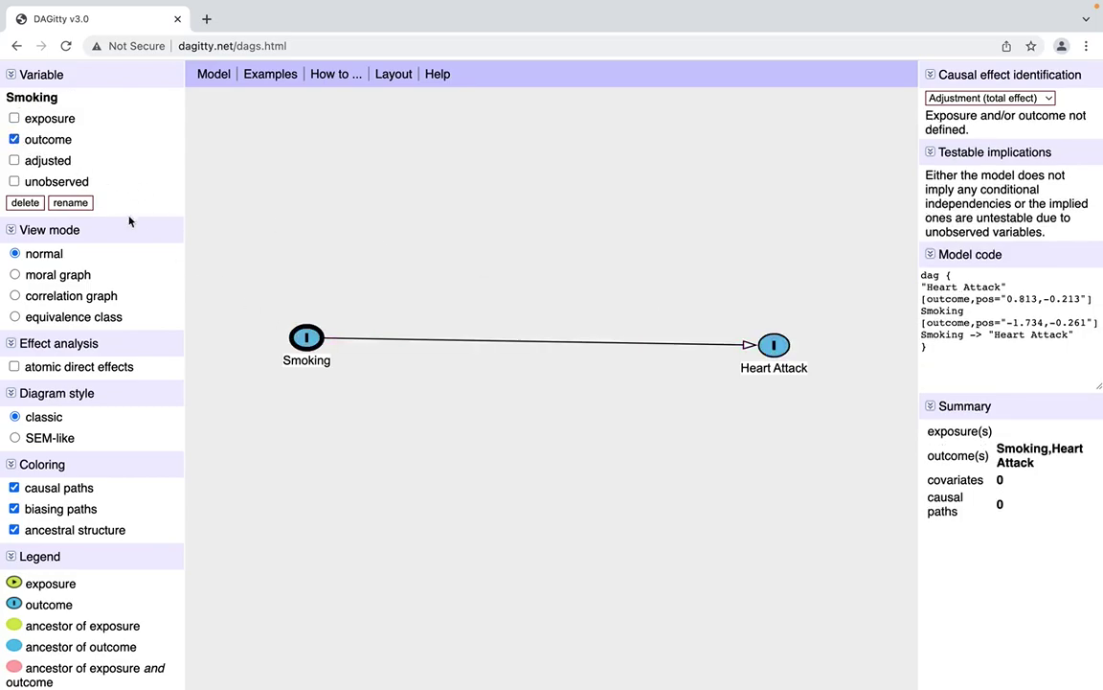
left_click(15, 119)
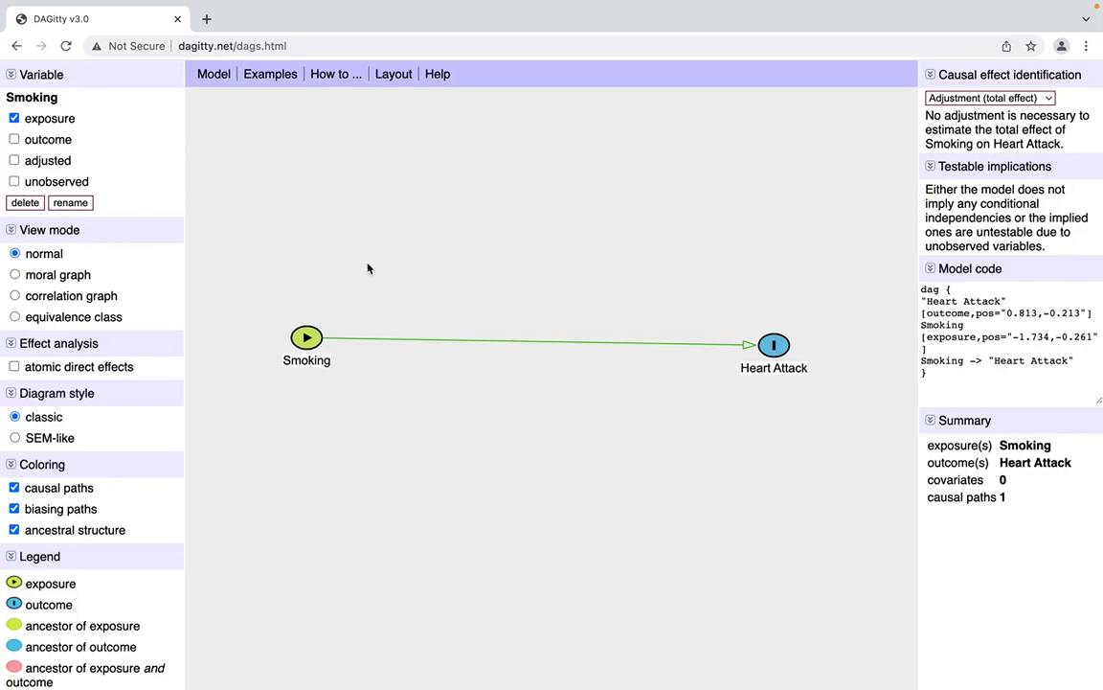
- Add a variable named Cholesterol and position it above the Smoking–Heart Attack arrow
left_click(436, 212)
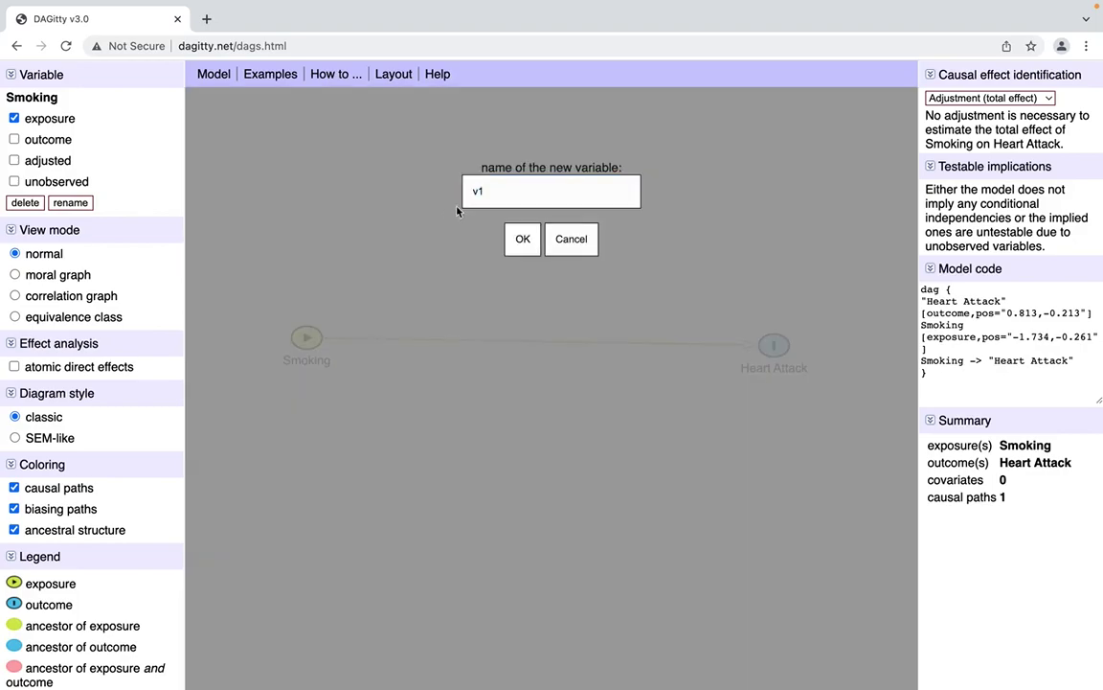
double_click(500, 192)
type("Chol")
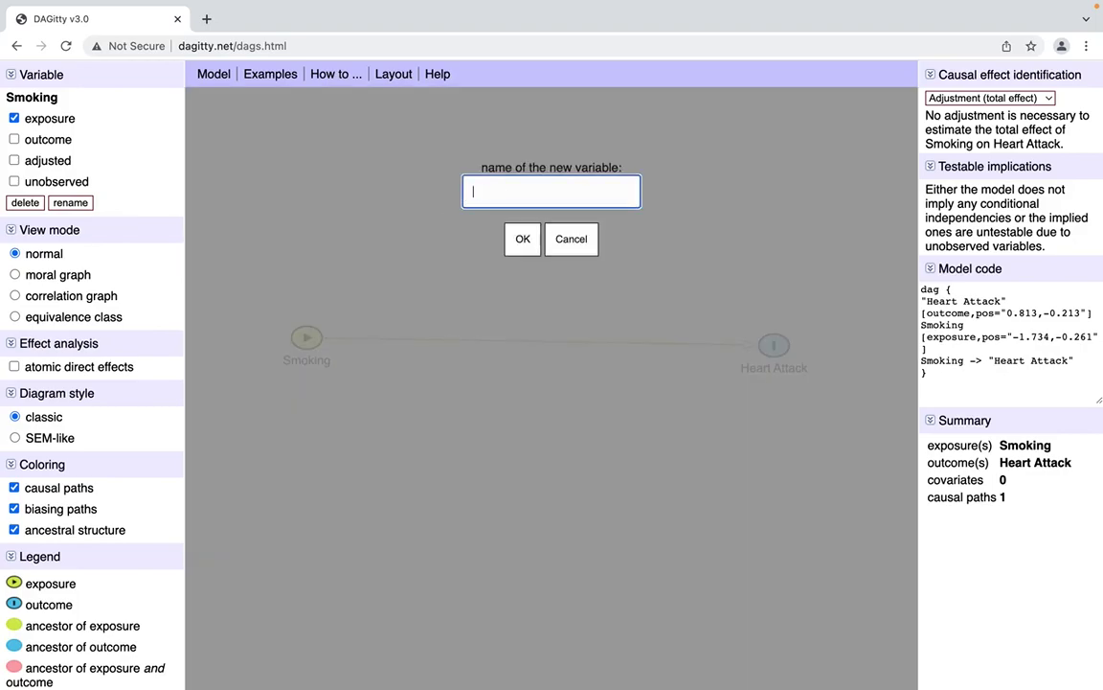
type("esterol")
key("Return")
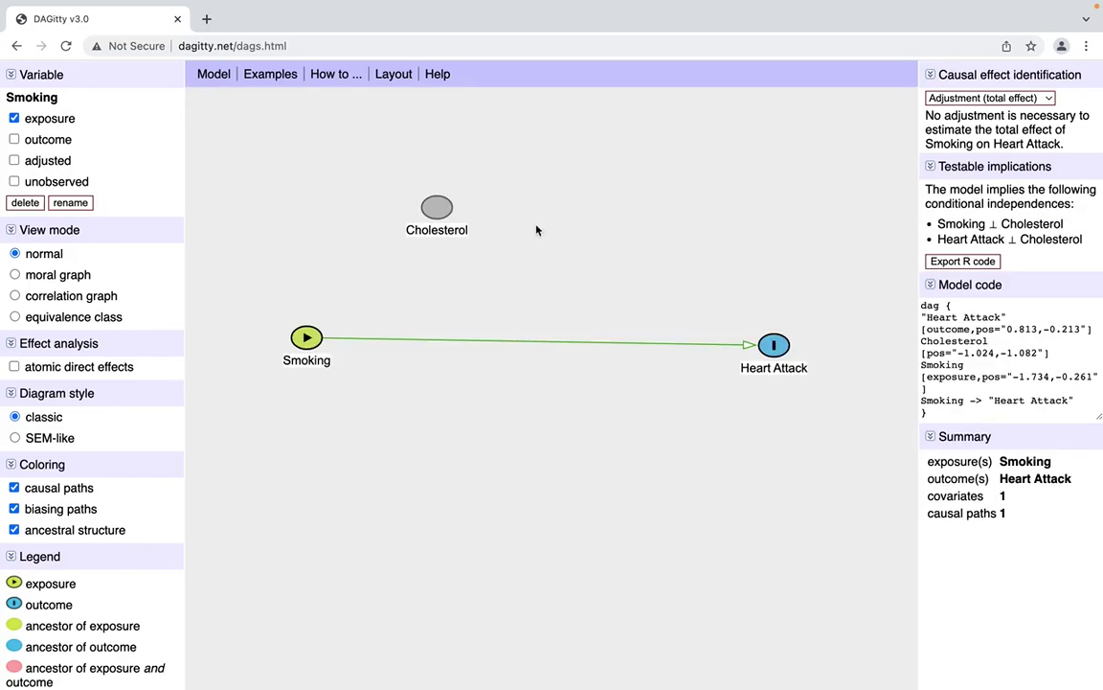
left_click_drag(436, 207, 498, 247)
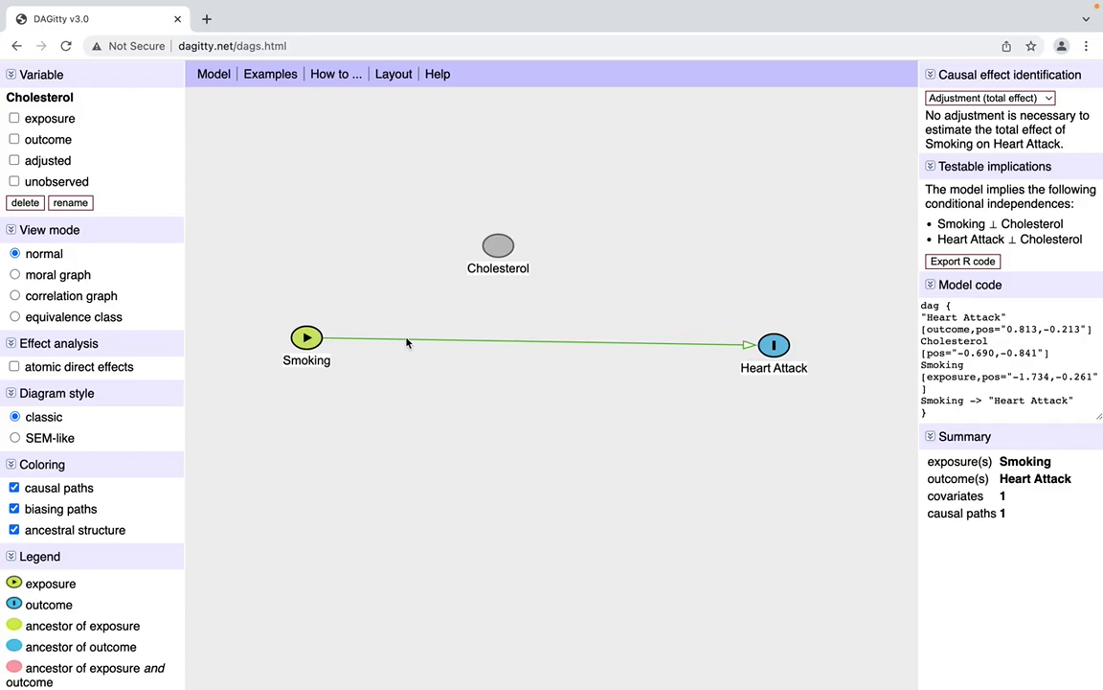
- Remove the direct Smoking → Heart Attack arrow
left_click(308, 337)
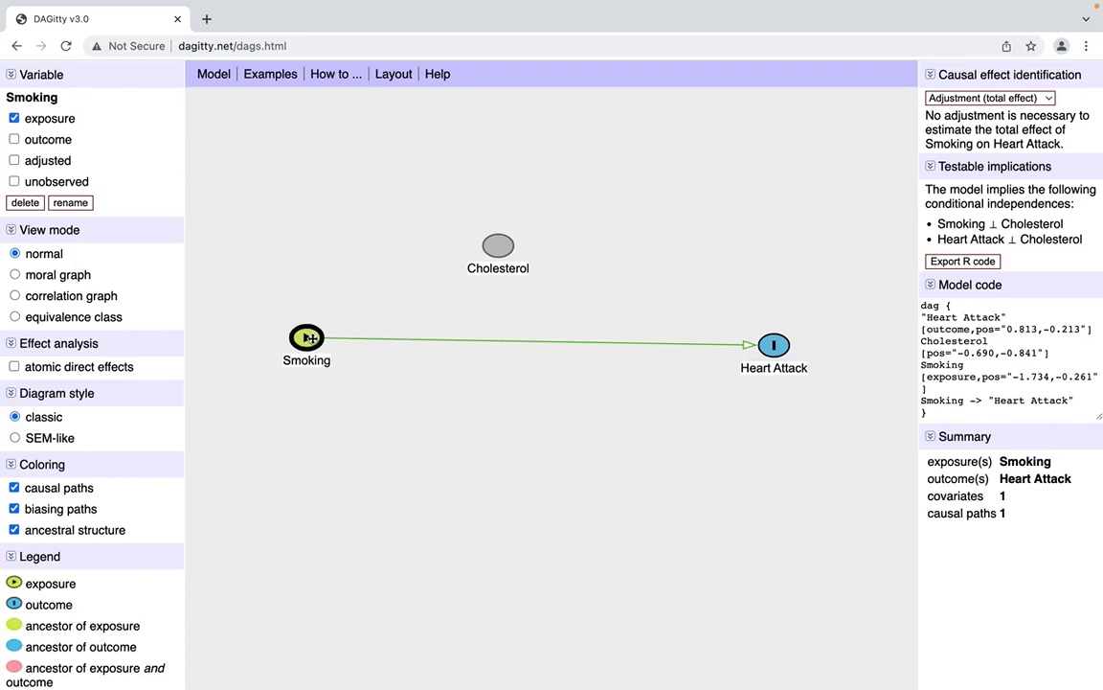
left_click(765, 345)
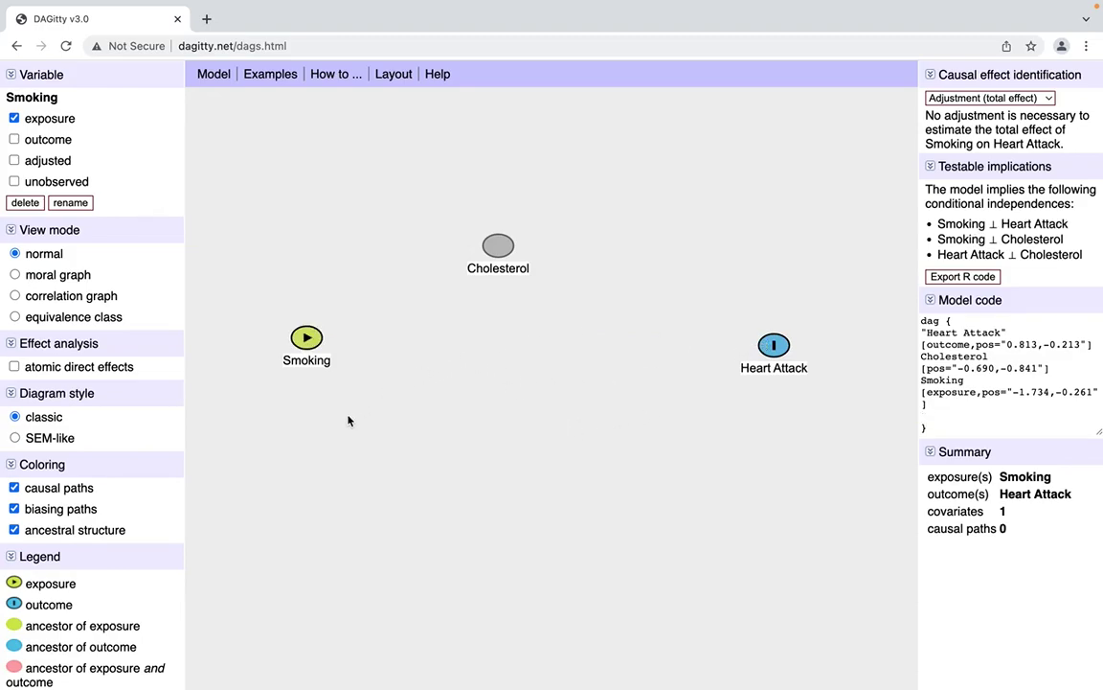
left_click(306, 338)
left_click(773, 347)
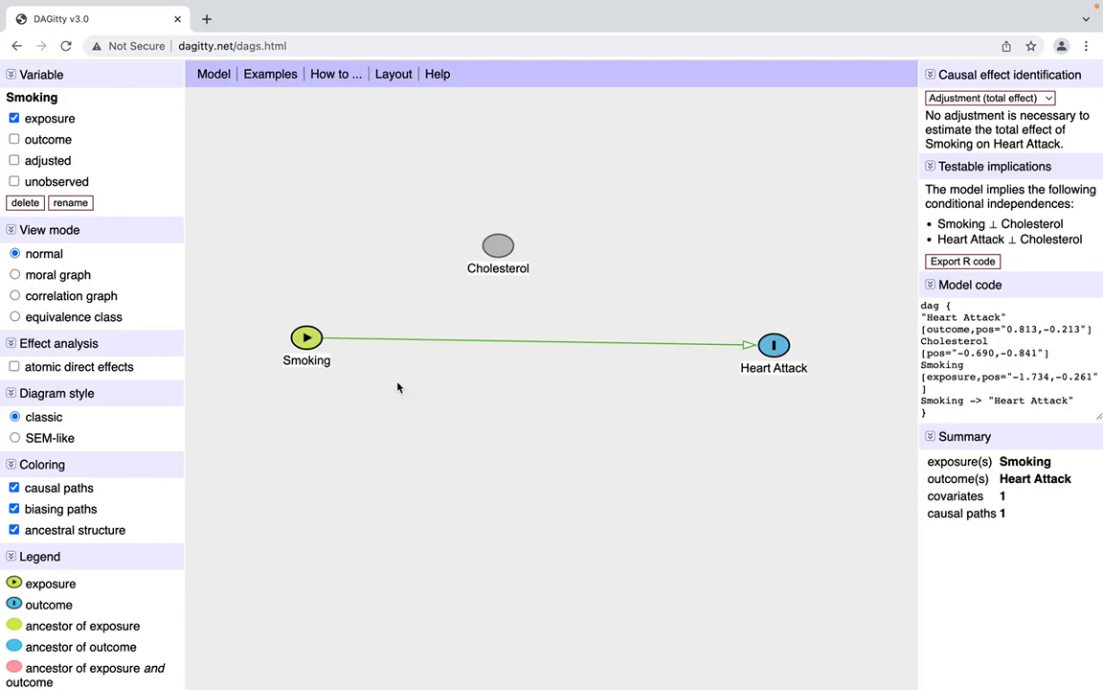
left_click(306, 340)
left_click(772, 346)
- Draw Smoking → Cholesterol and Cholesterol → Heart Attack arrows, placing Cholesterol in line between them
left_click(305, 339)
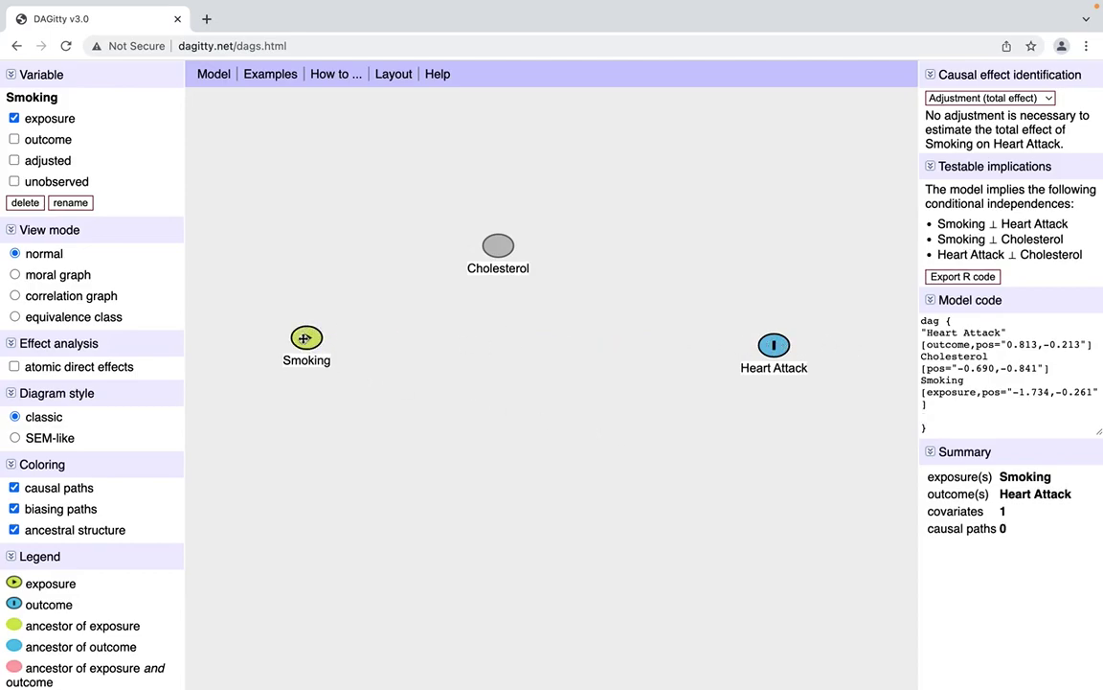
left_click(496, 244)
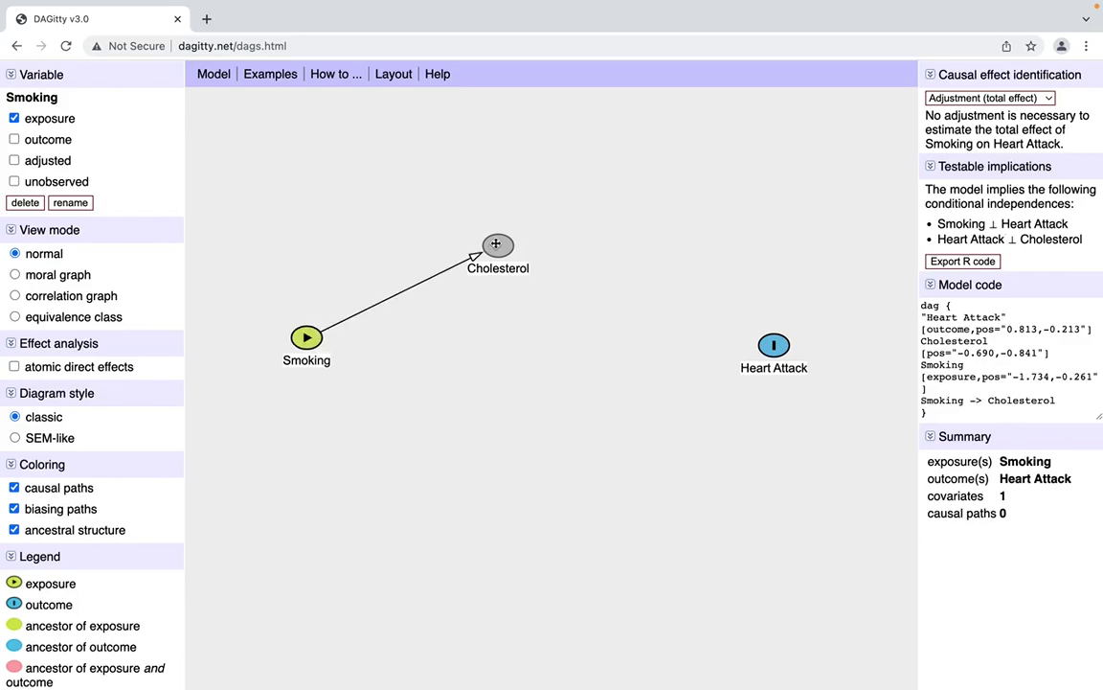
left_click(496, 245)
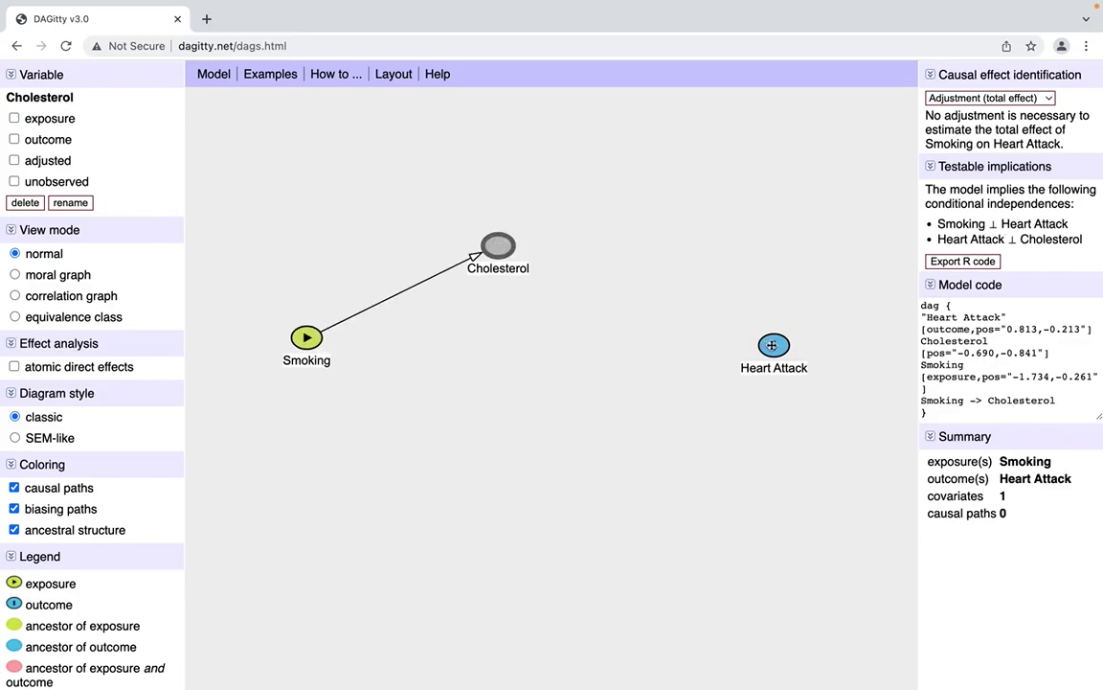
left_click(773, 345)
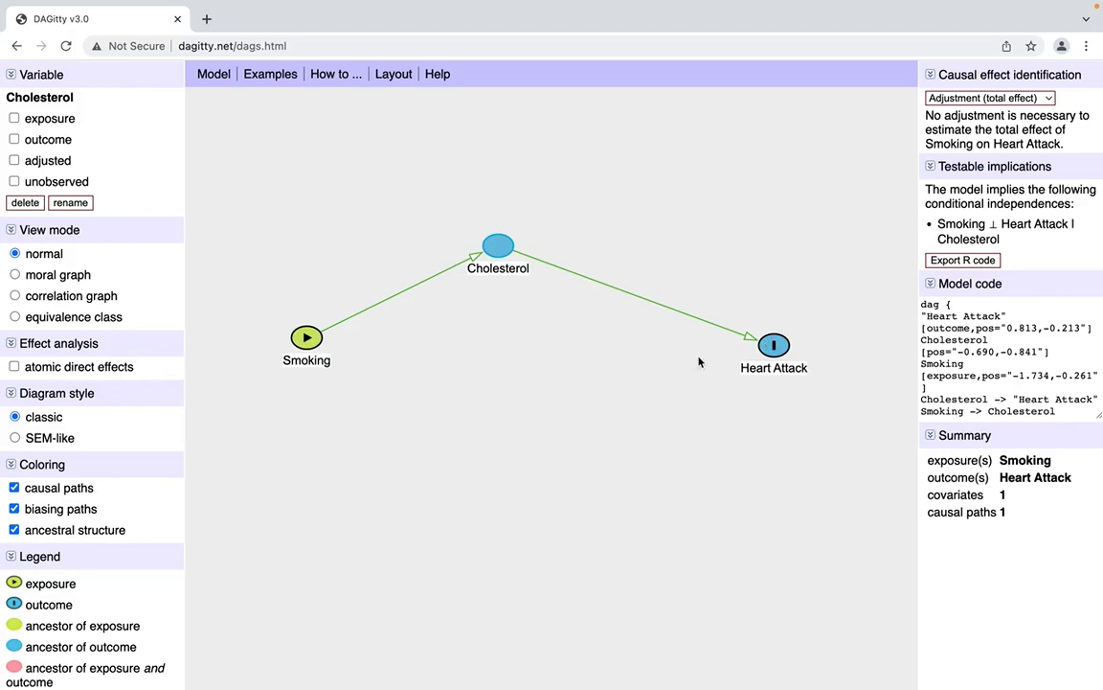
left_click(508, 248)
left_click_drag(498, 247, 536, 341)
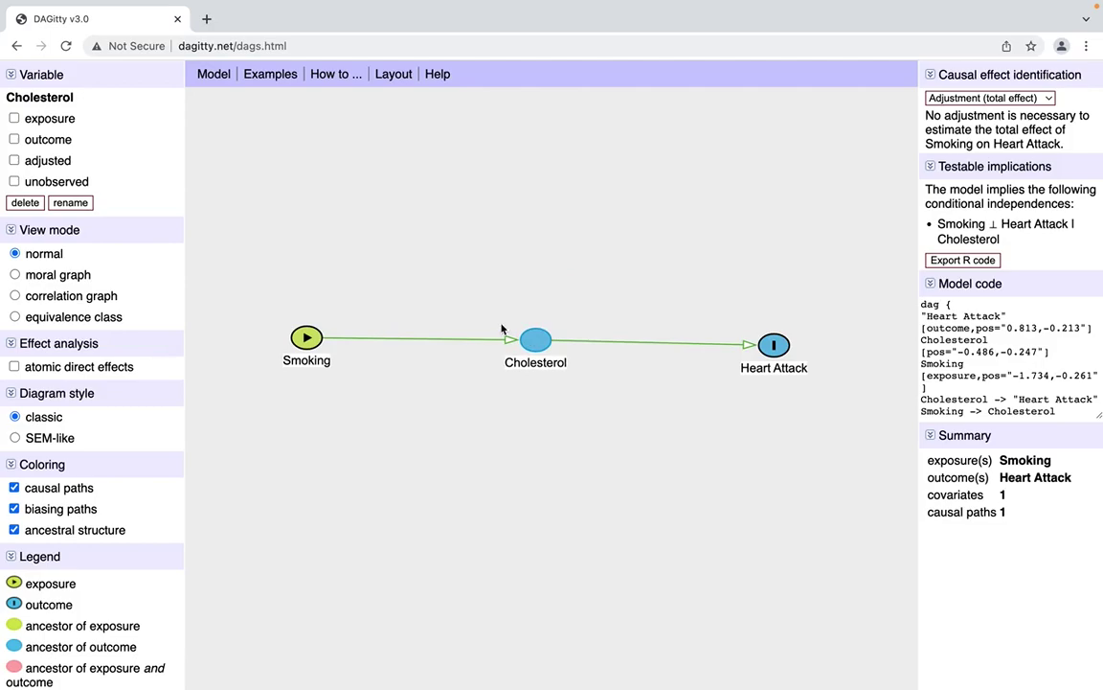
- Scroll the page down and back up
scroll(527, 362, "down", 2)
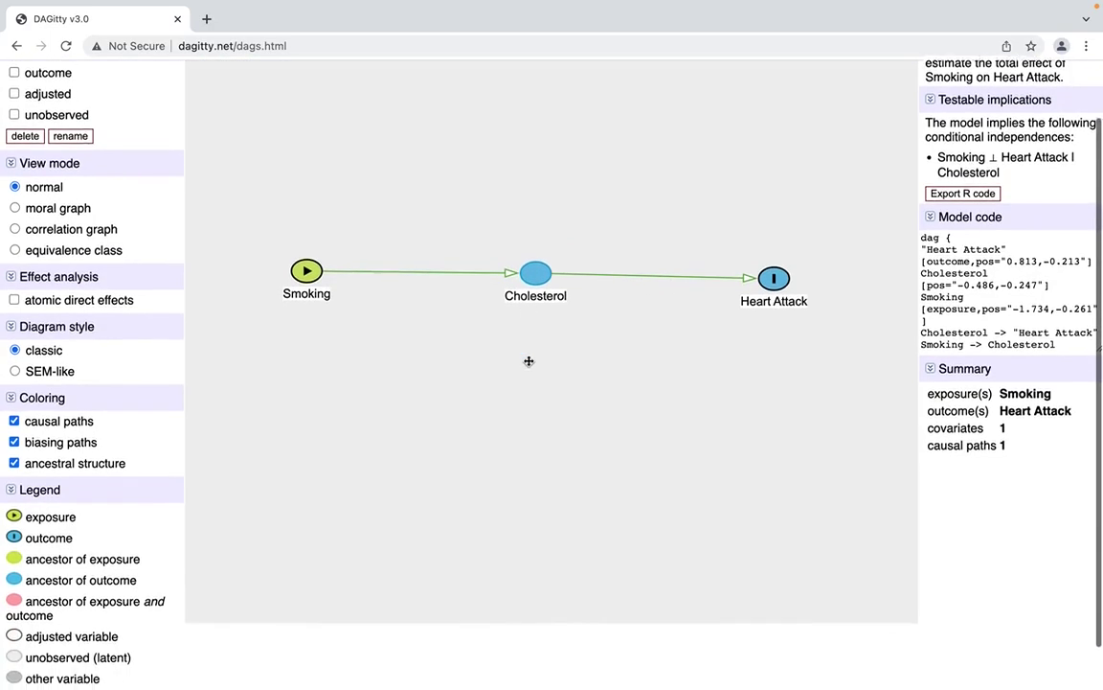
scroll(364, 300, "up", 1)
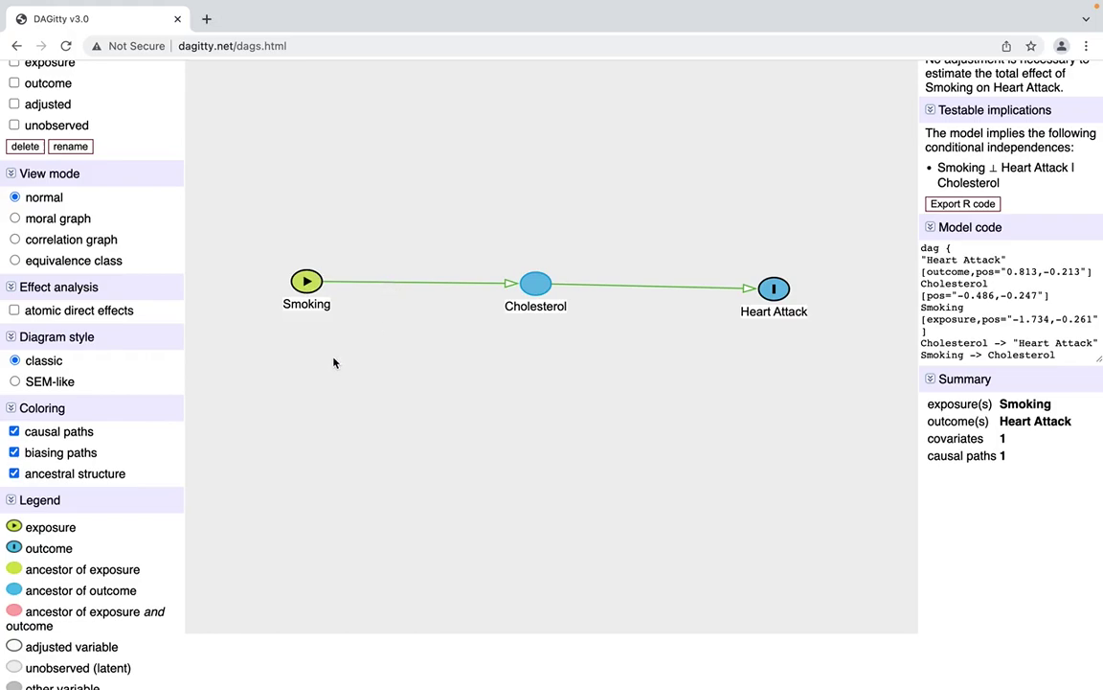
- Add a Stress variable lower-left of Smoking, with arrows into Smoking and Heart Attack
left_click(299, 409)
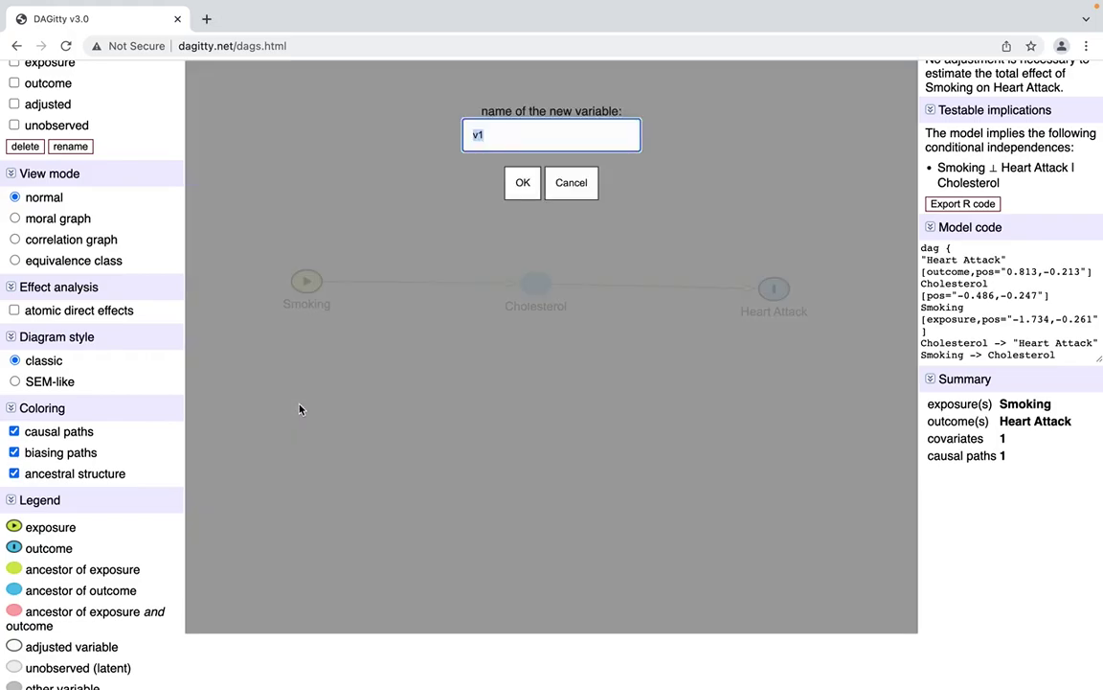
type("Stress")
key("Return")
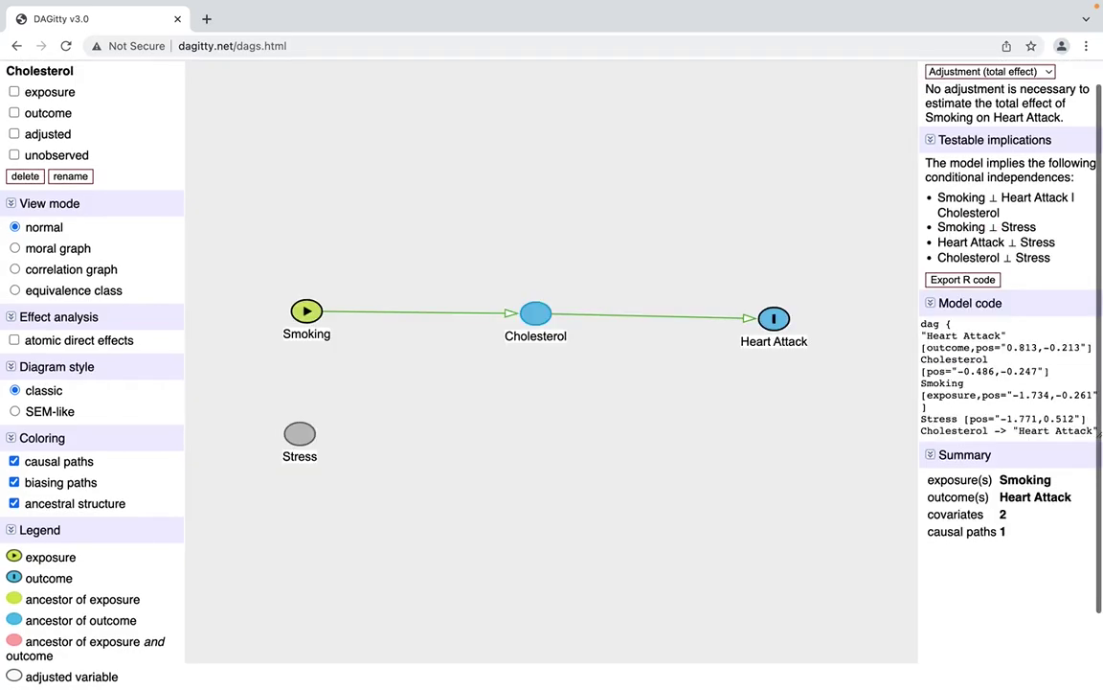
left_click_drag(296, 439, 237, 433)
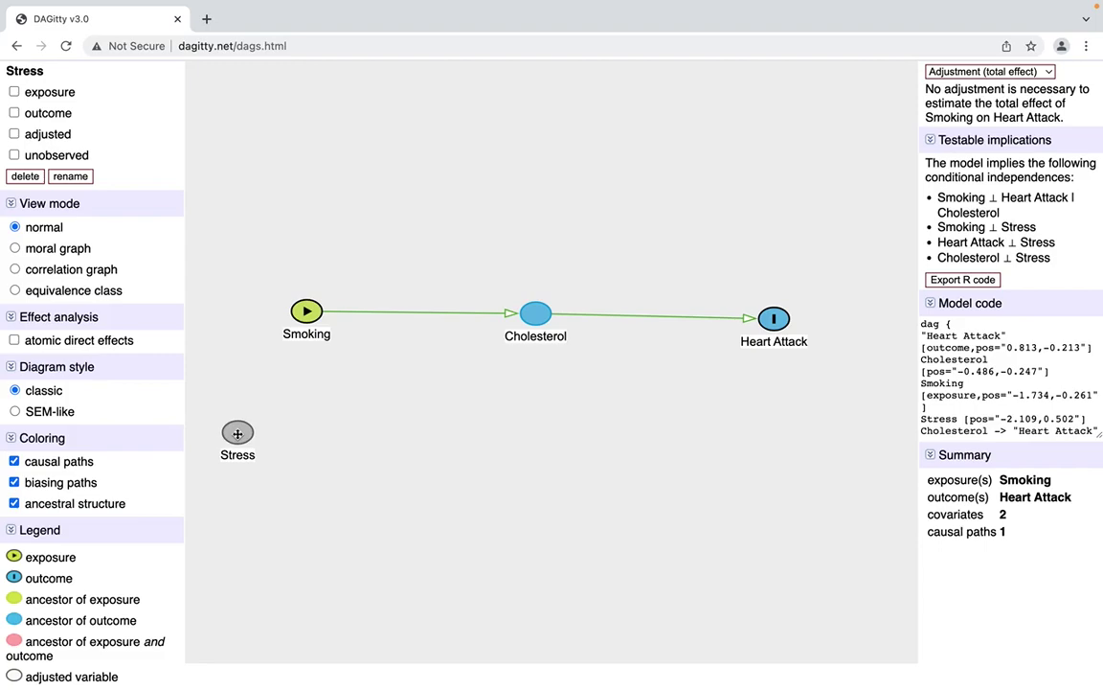
left_click(306, 309)
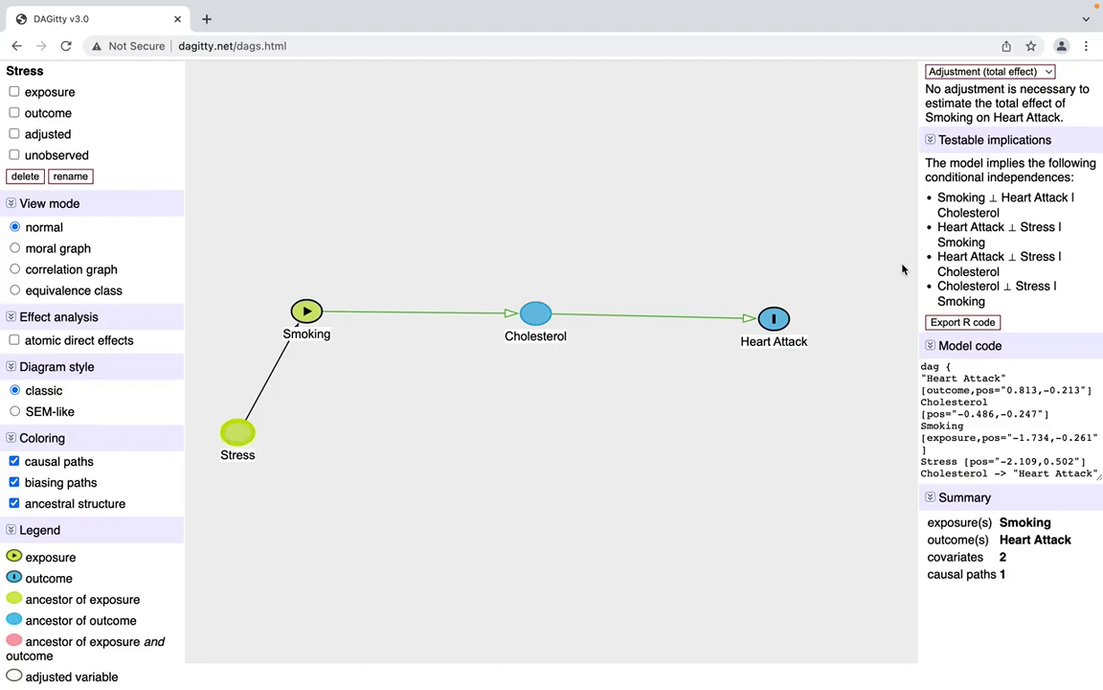
left_click(773, 317)
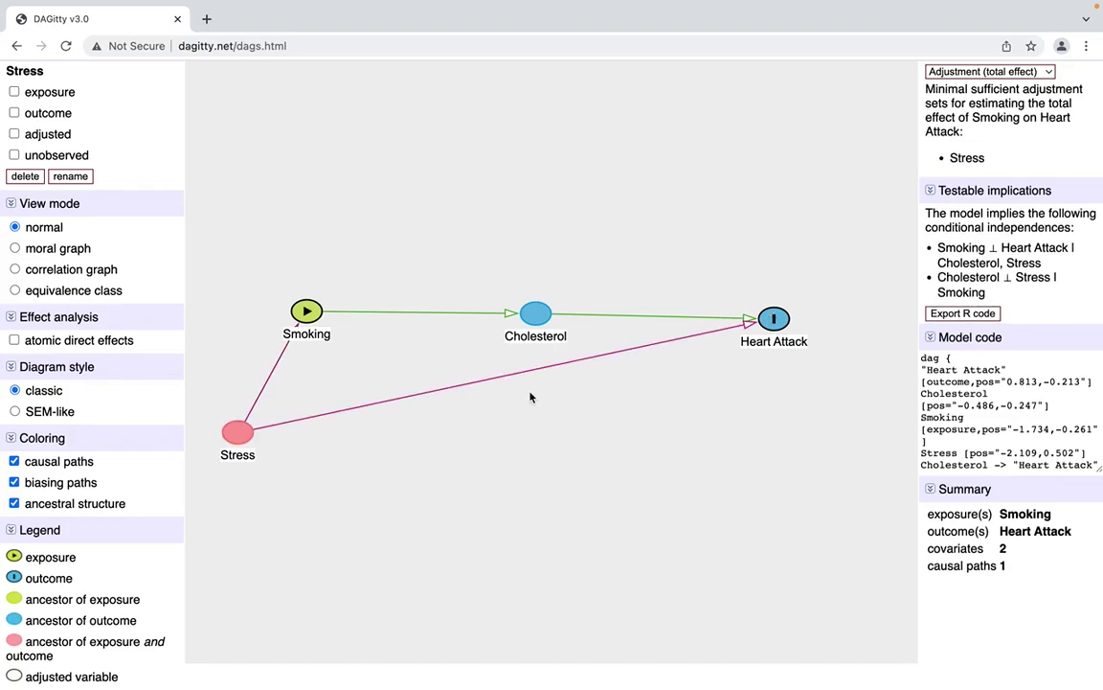
scroll(124, 504, "down", 1)
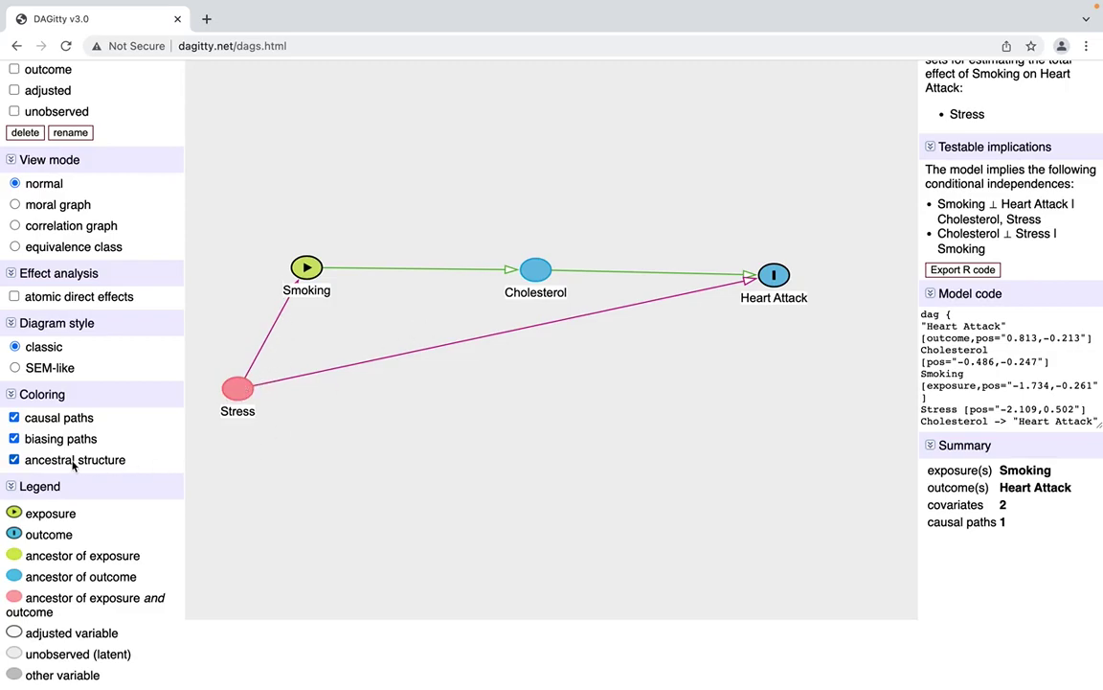
- Scroll down to check Stress as the adjustment set, then back up
scroll(72, 465, "down", 1)
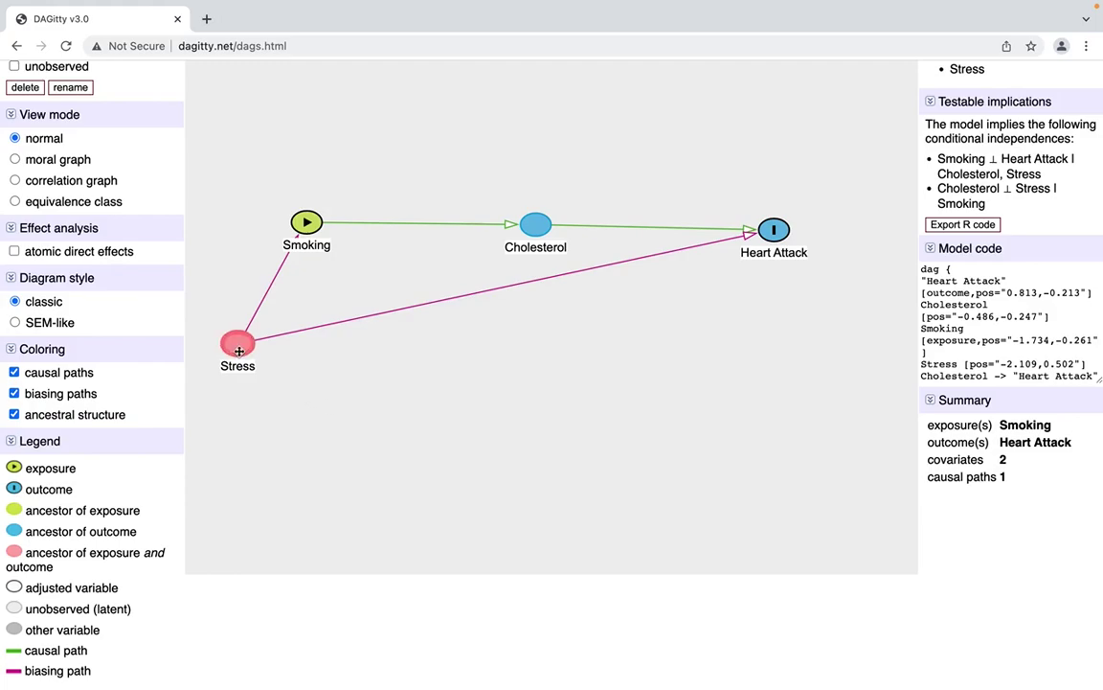
scroll(120, 284, "up", 2)
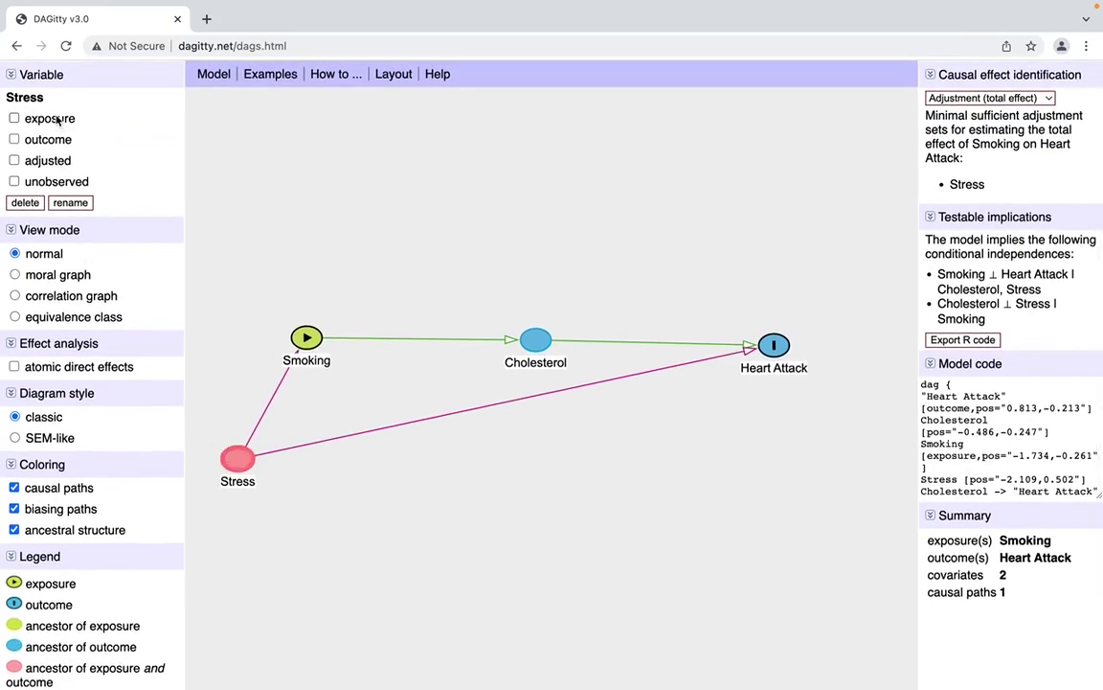
left_click(14, 162)
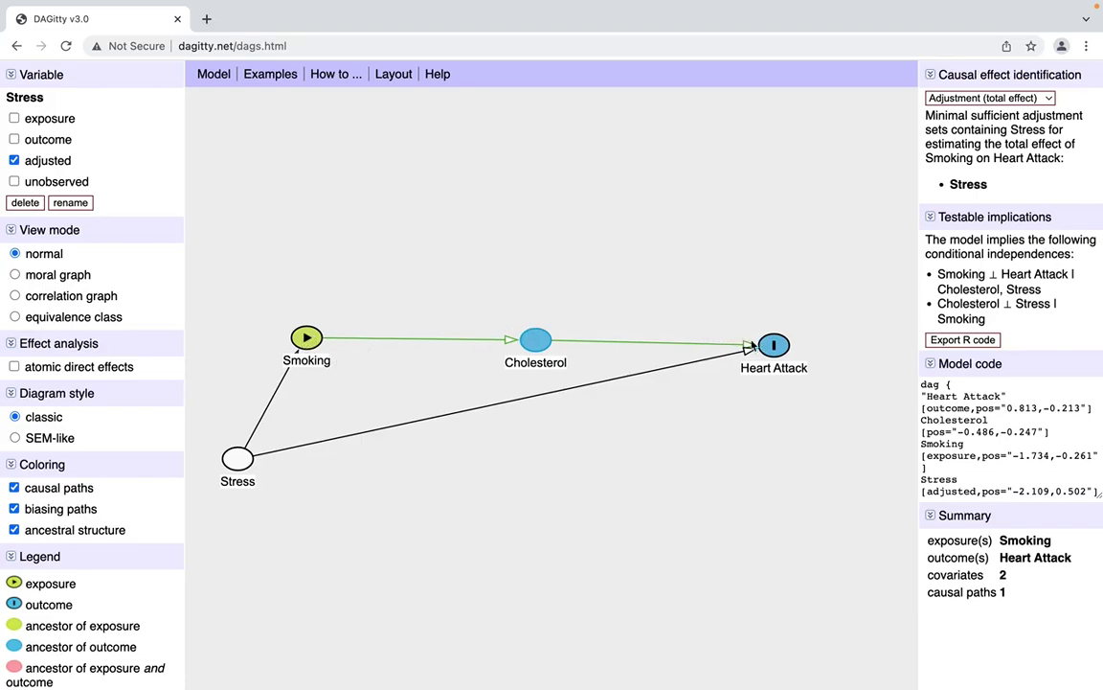
left_click(240, 457)
left_click(14, 160)
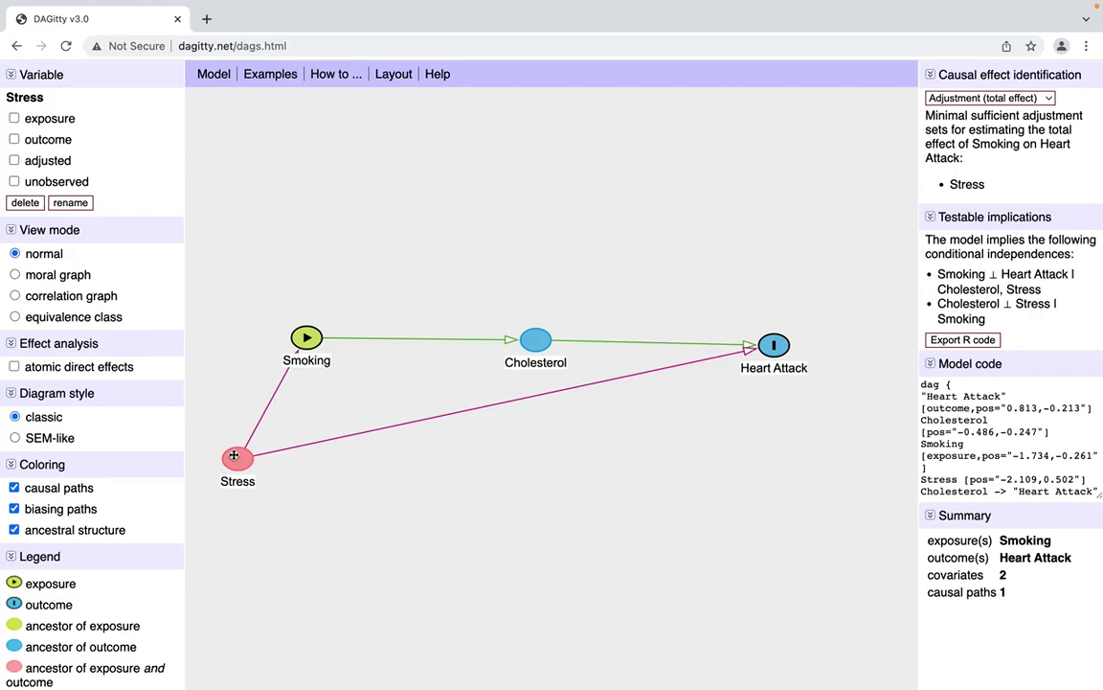
- Mark Stress unobserved temporarily and shift its node a few pixels to the right
left_click(14, 181)
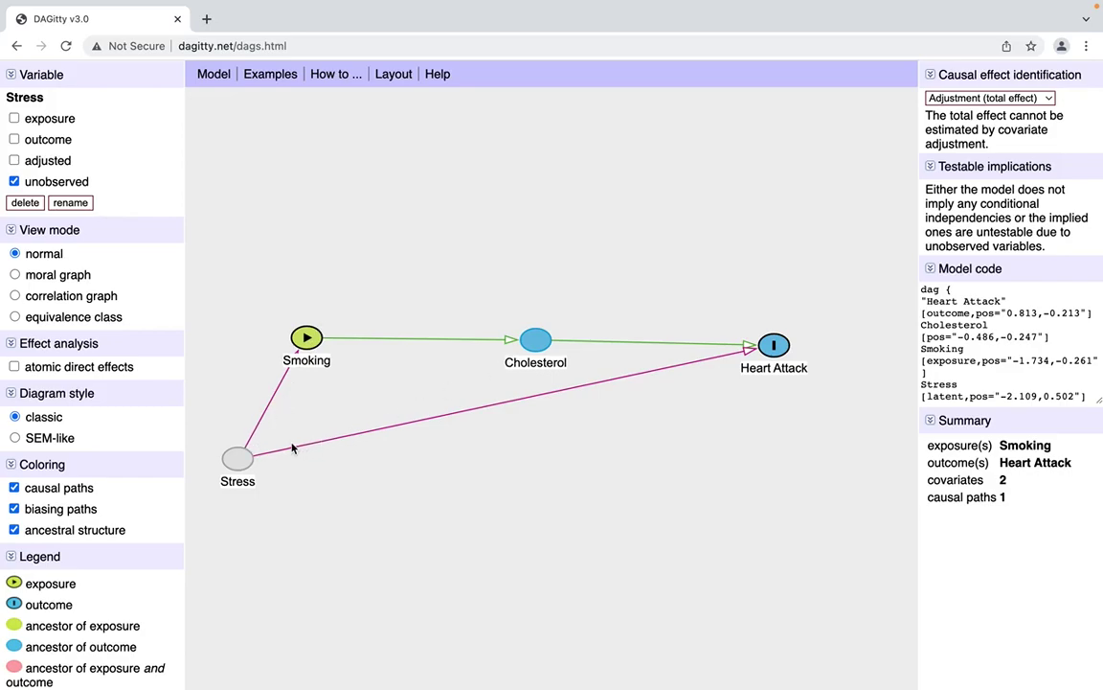
mouse_move(236, 459)
left_mouse_down()
mouse_move(273, 463)
mouse_move(241, 459)
left_mouse_up()
- Make Stress observed again and mark it as adjusted
left_click(14, 182)
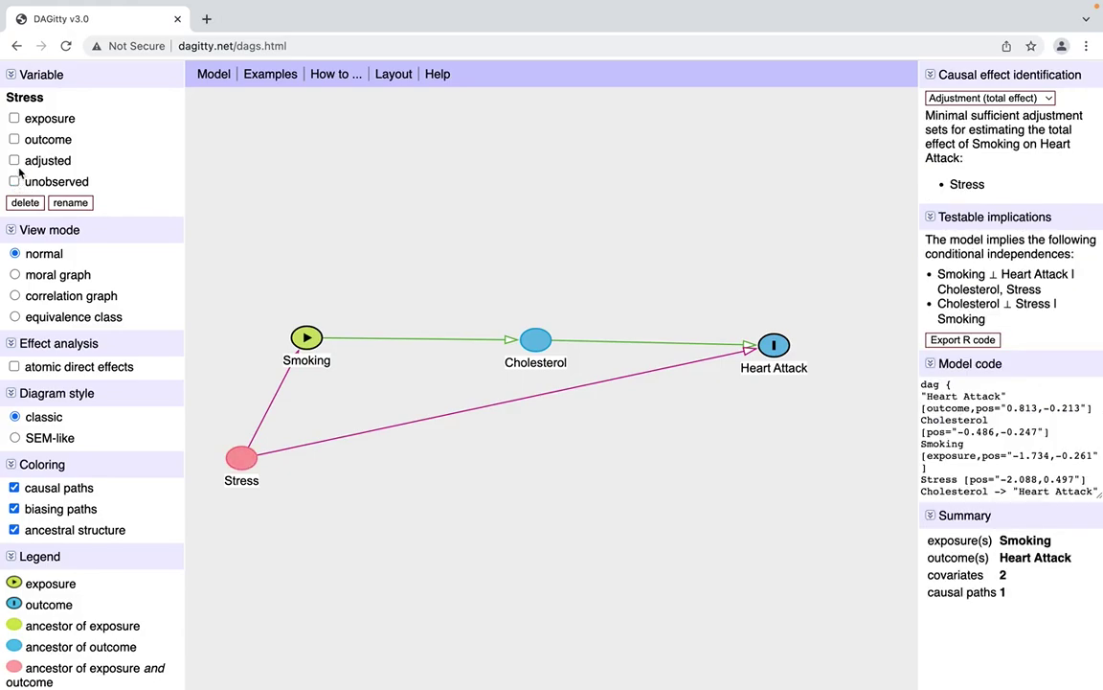
left_click(14, 161)
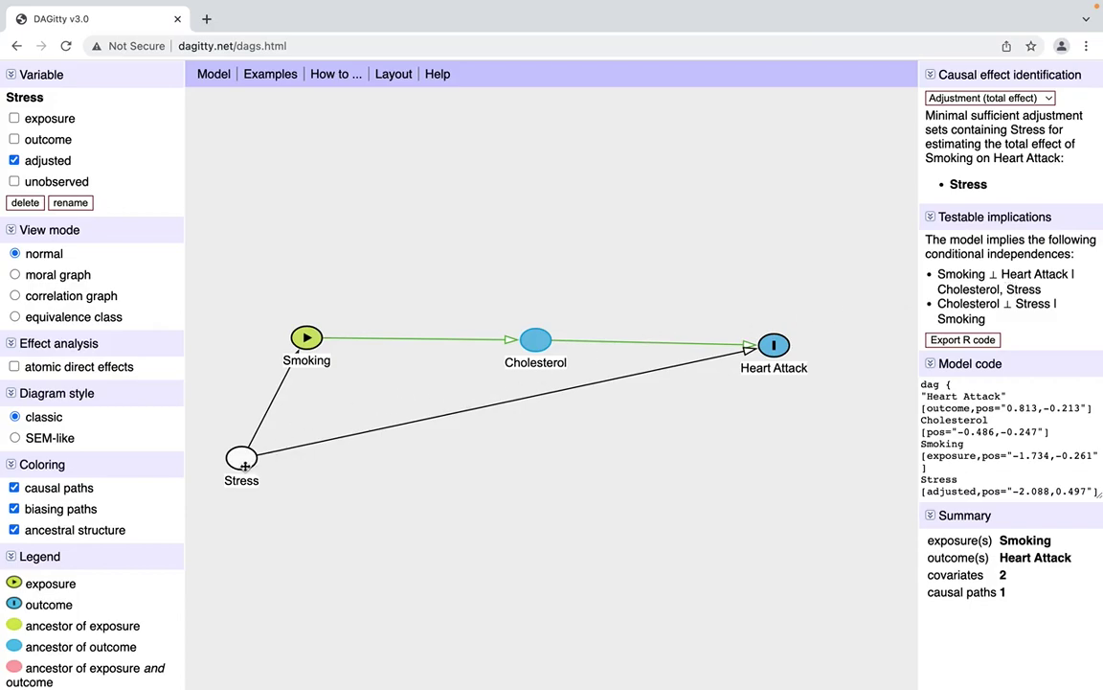
- Adjust for Cholesterol, then undo it, and remove the adjustment on Stress
left_click(536, 334)
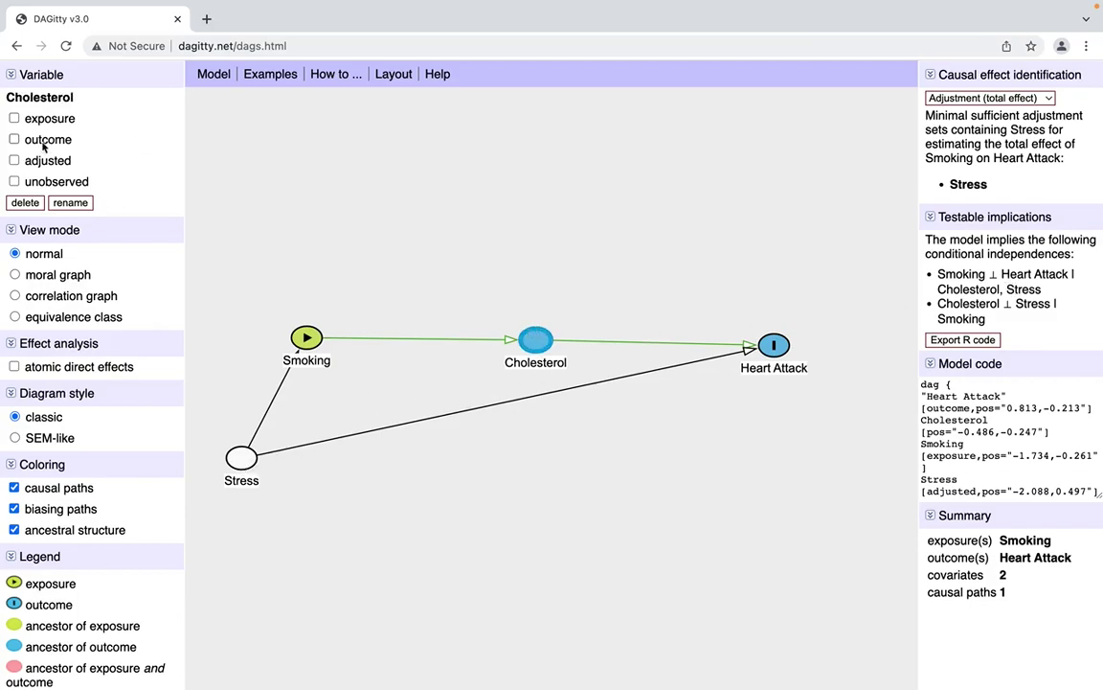
left_click(14, 160)
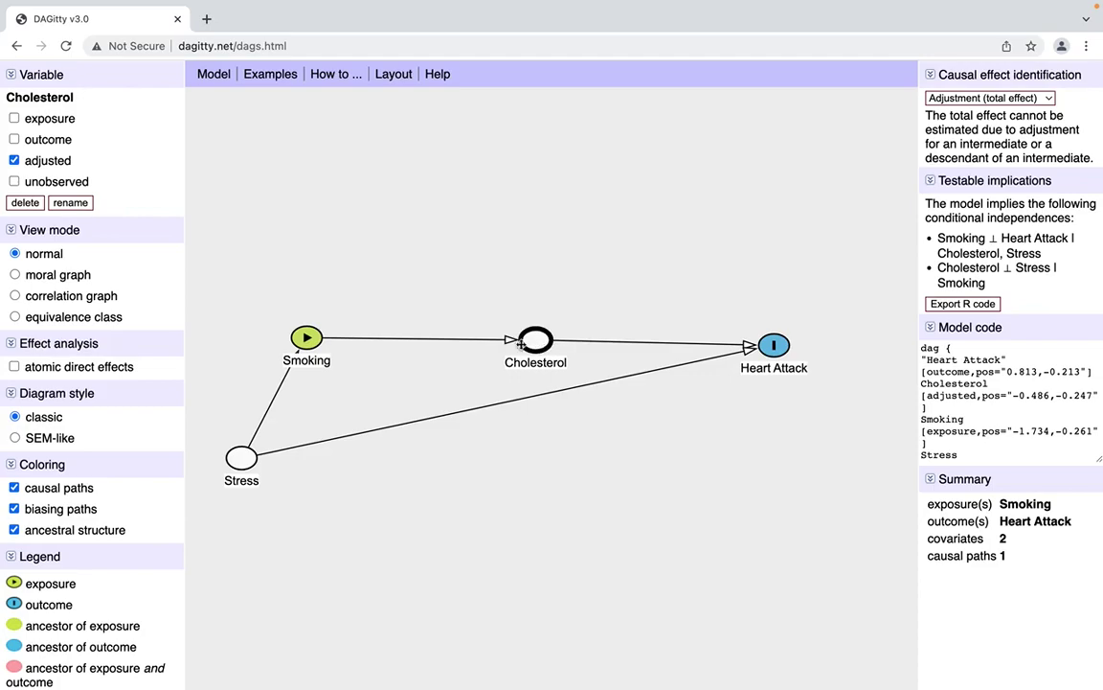
left_click(14, 159)
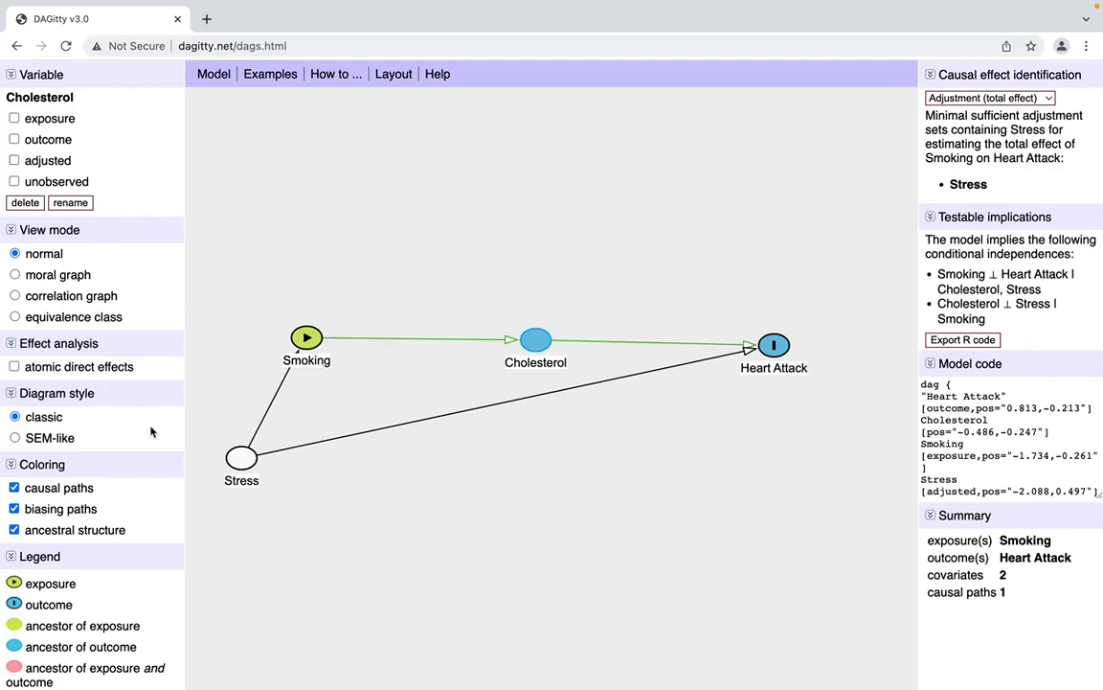
left_click(241, 455)
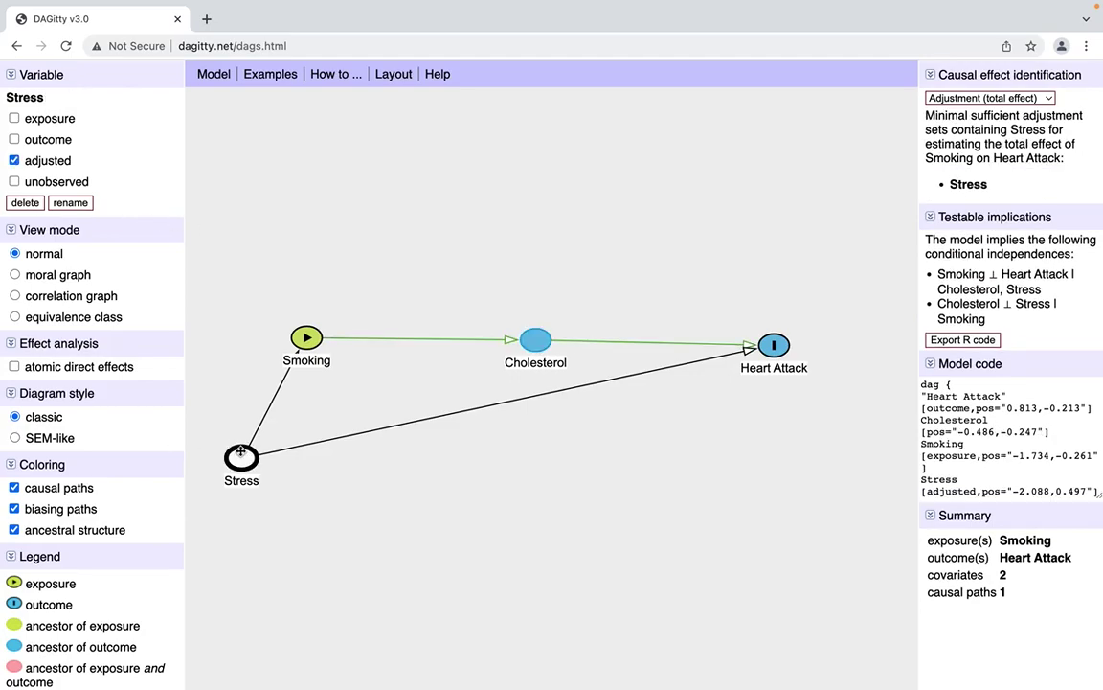
left_click(14, 160)
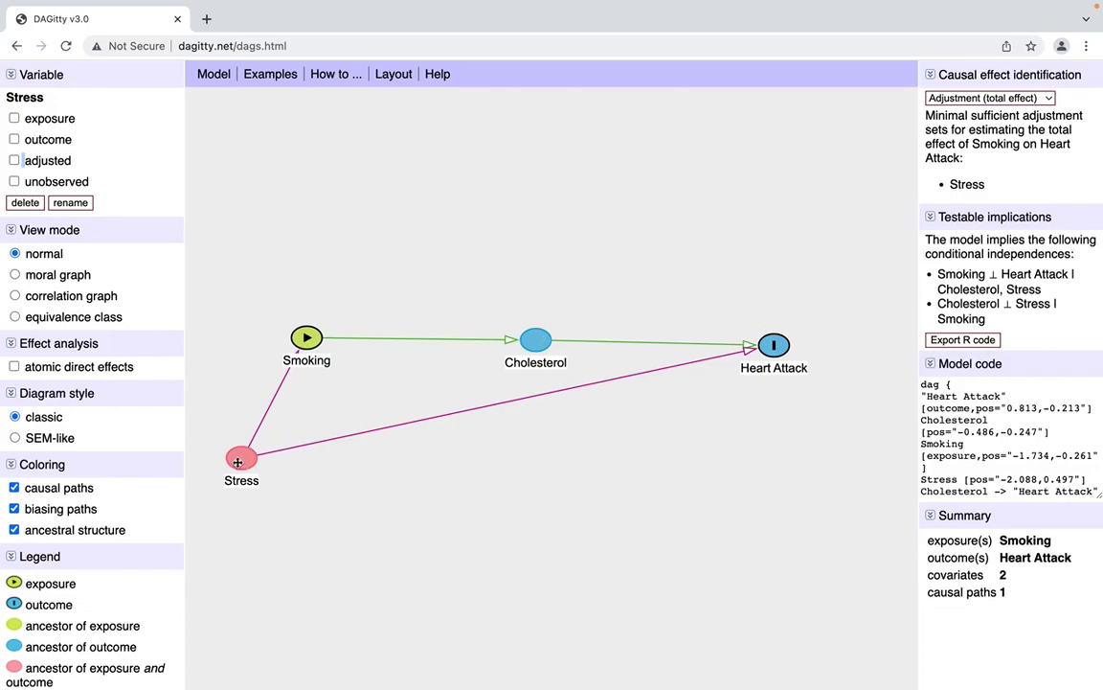
- Clear Smoking's exposure role by marking it adjusted, then unmark adjusted
left_click(306, 338)
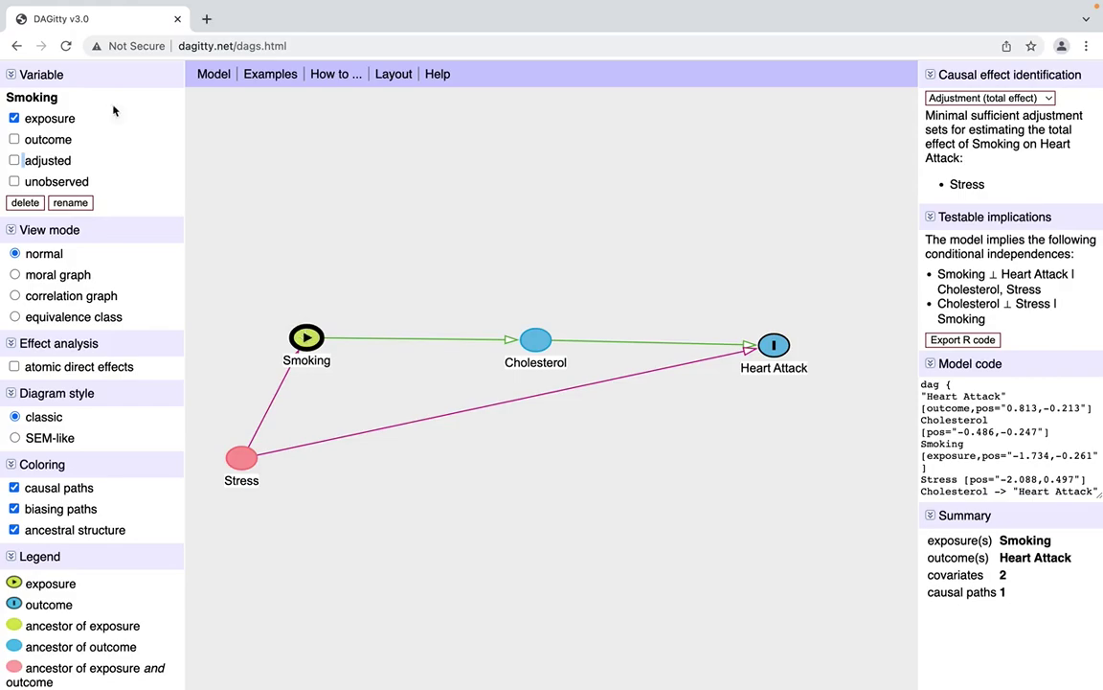
left_click(14, 160)
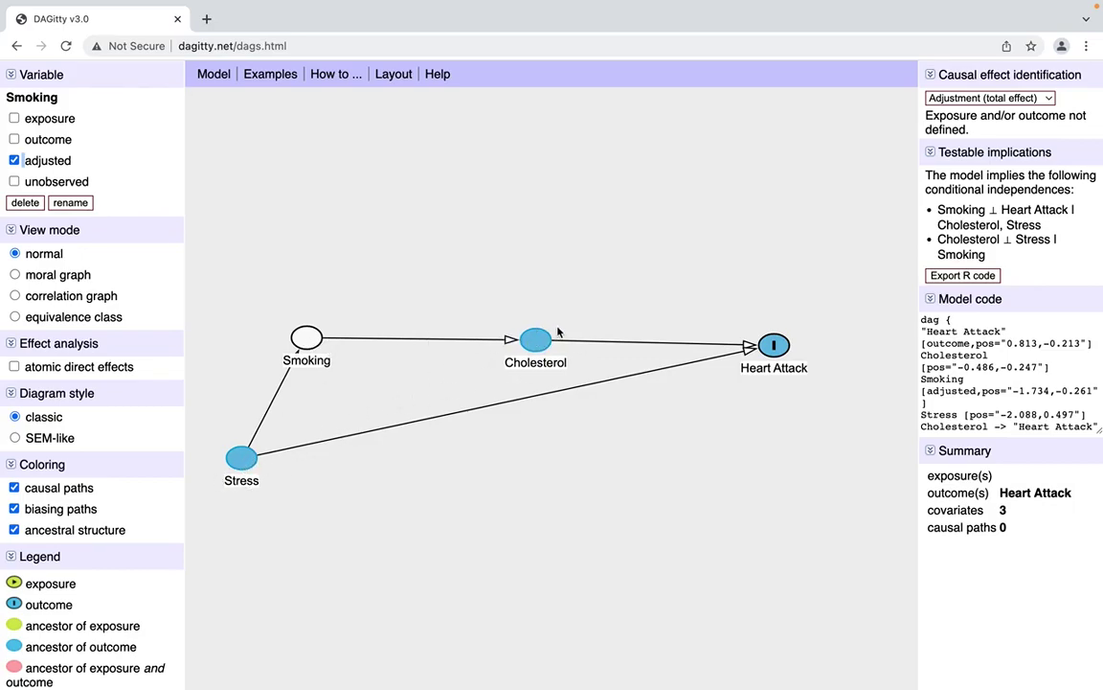
left_click(13, 159)
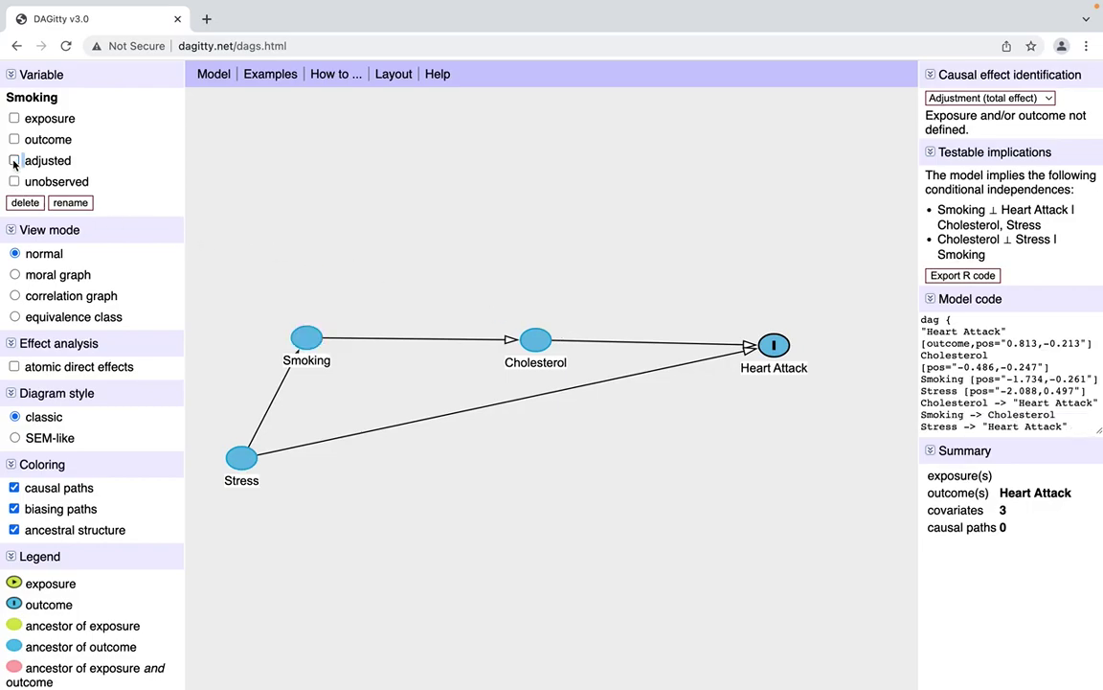
left_click(962, 276)
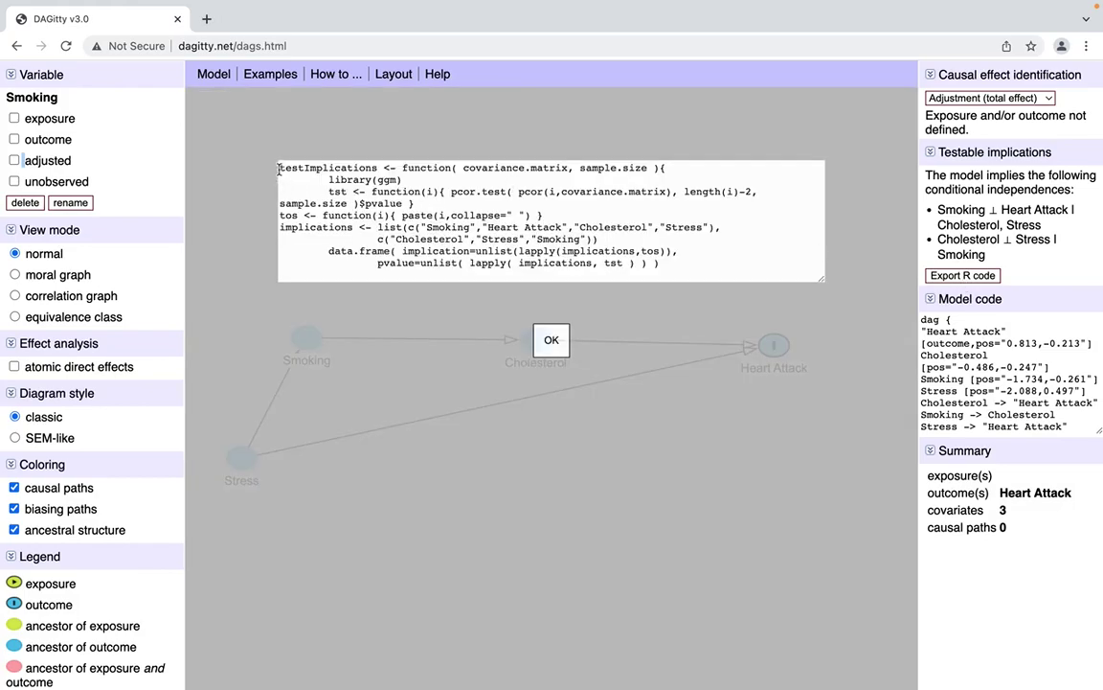
left_click_drag(278, 170, 515, 292)
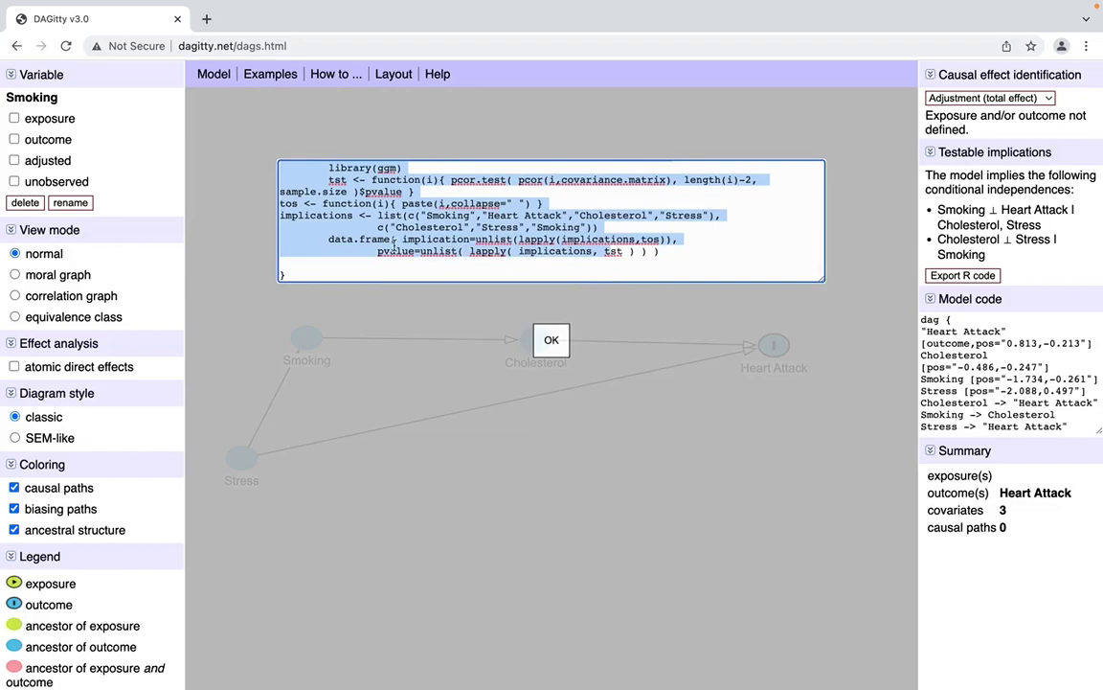
scroll(394, 247, "up", 1)
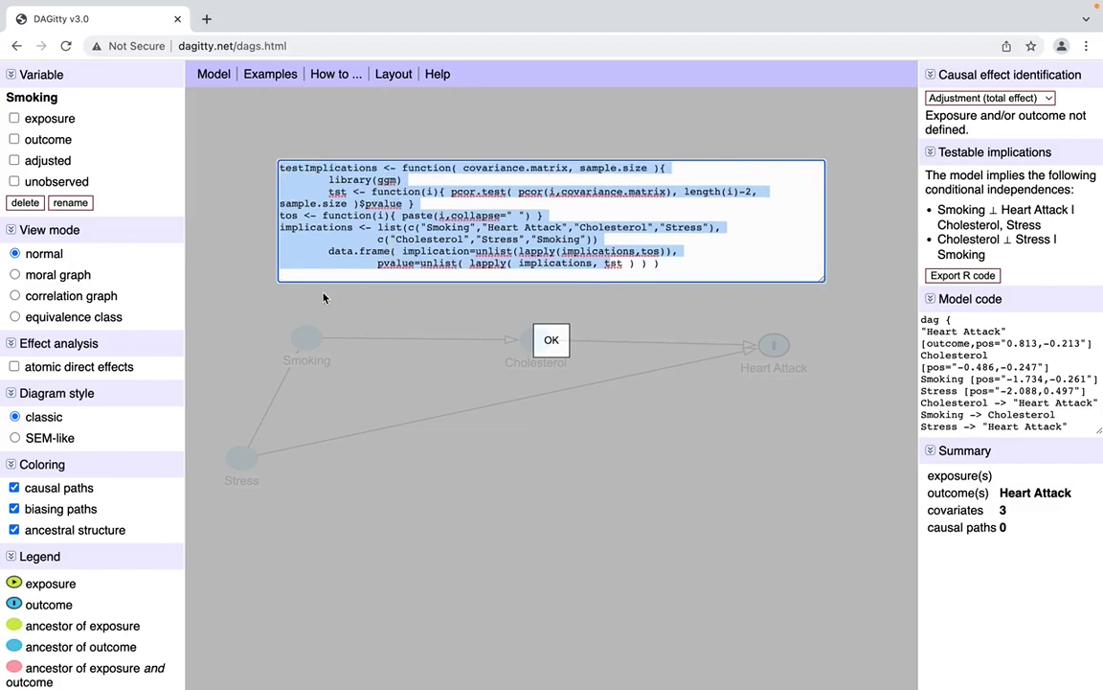
left_click(552, 341)
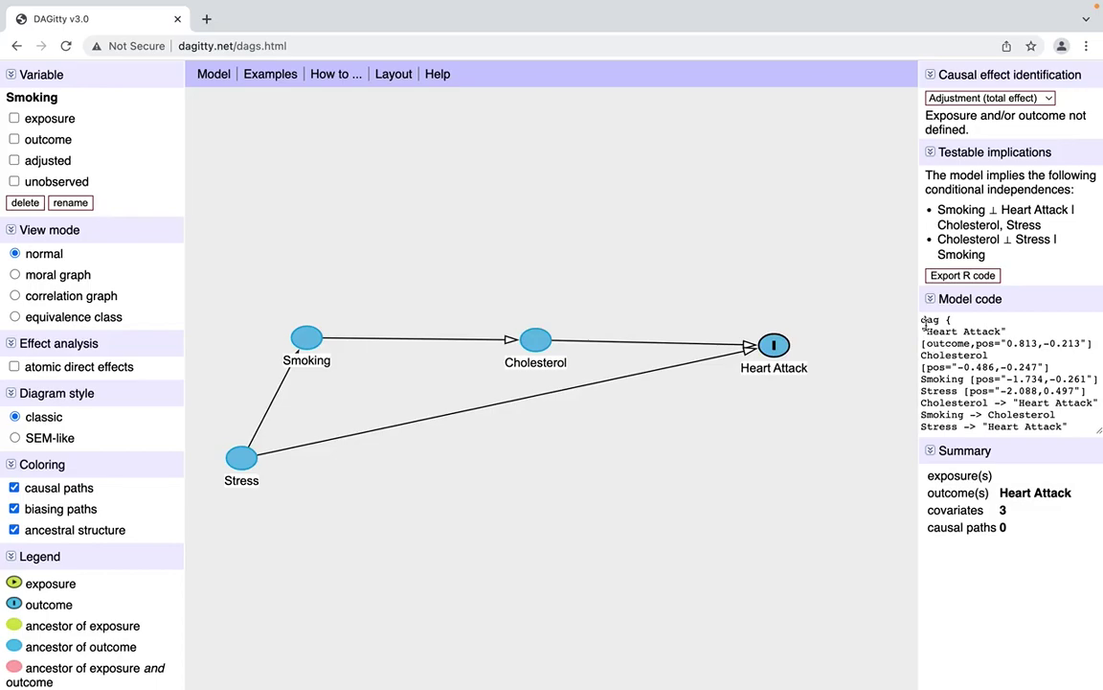
- Set Smoking back as the exposure variable
scroll(925, 322, "down", 3)
scroll(925, 323, "up", 3)
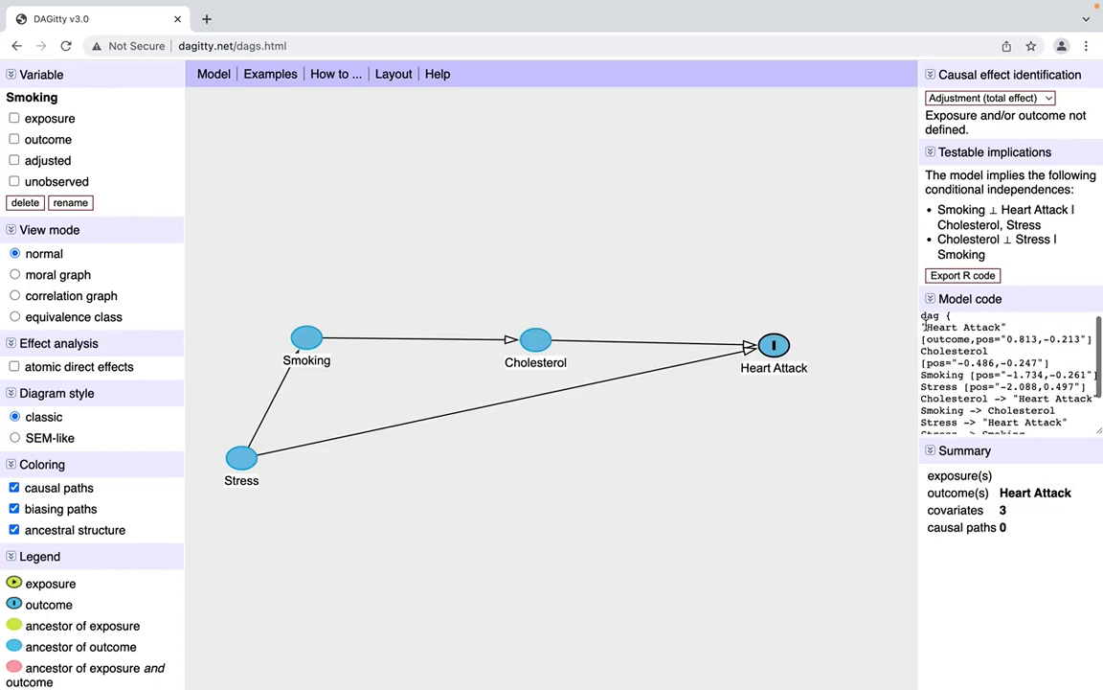
scroll(926, 322, "down", 1)
scroll(925, 323, "up", 1)
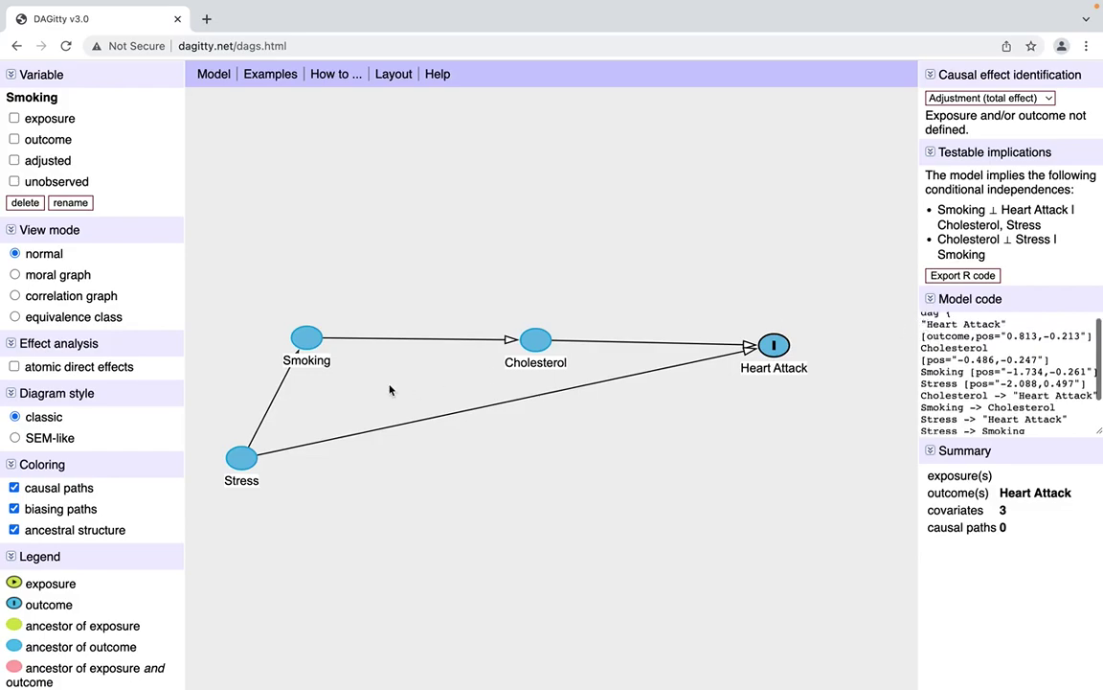
left_click(15, 118)
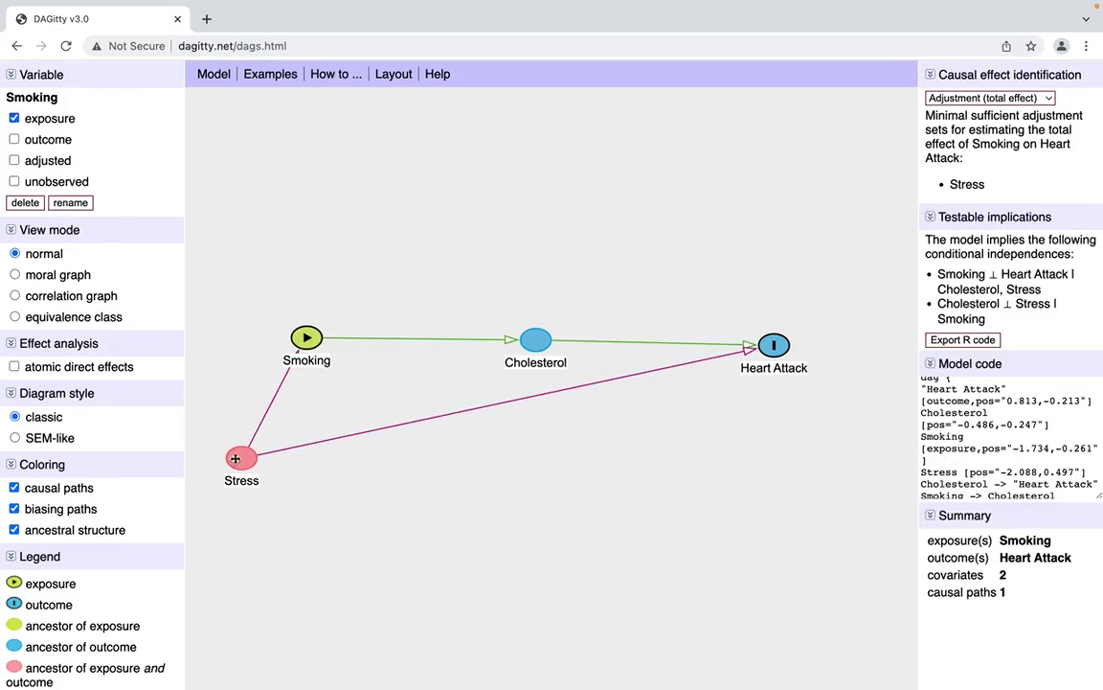
- Mark Stress as adjusted and review the updated Model code
left_click(14, 160)
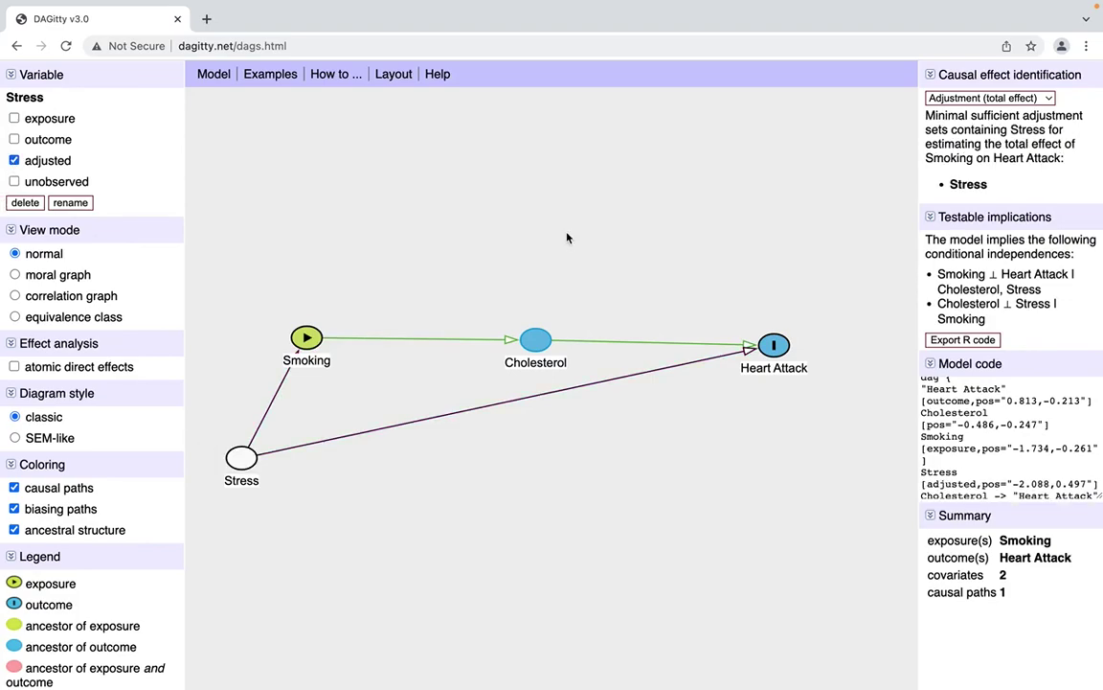
scroll(948, 418, "down", 2)
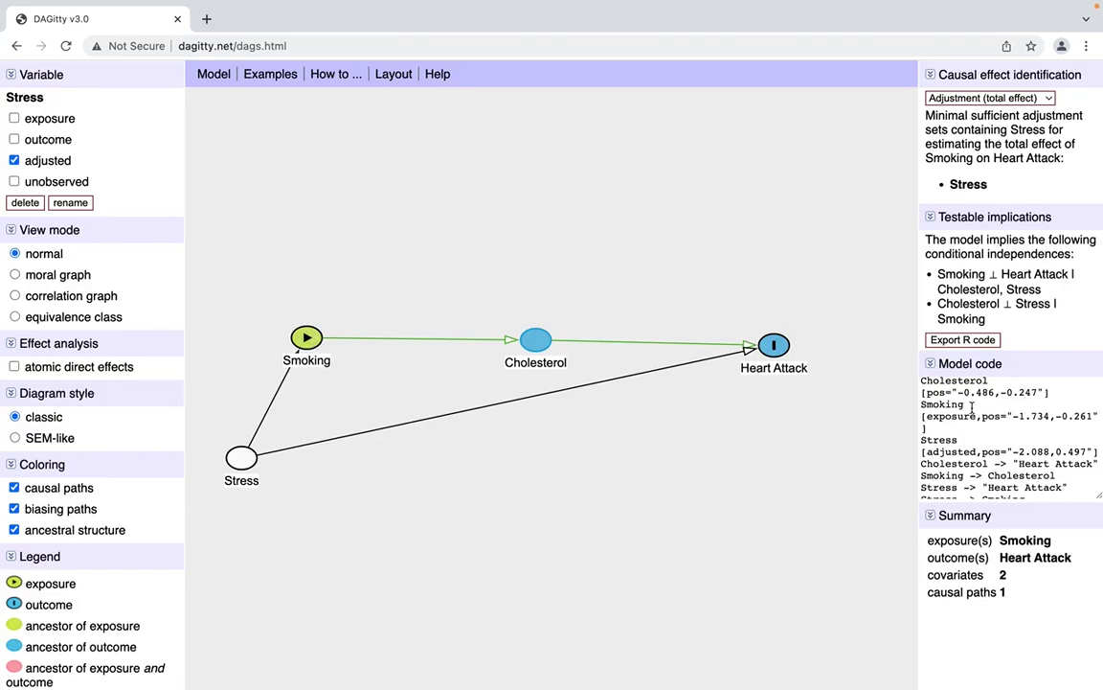
scroll(1032, 461, "down", 1)
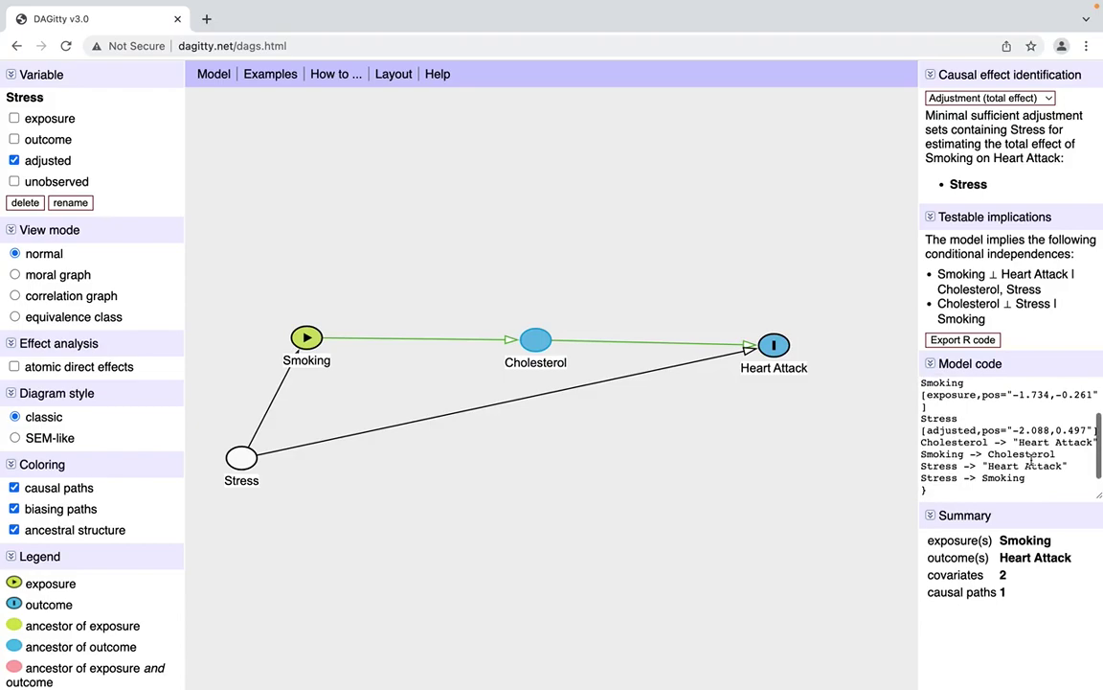